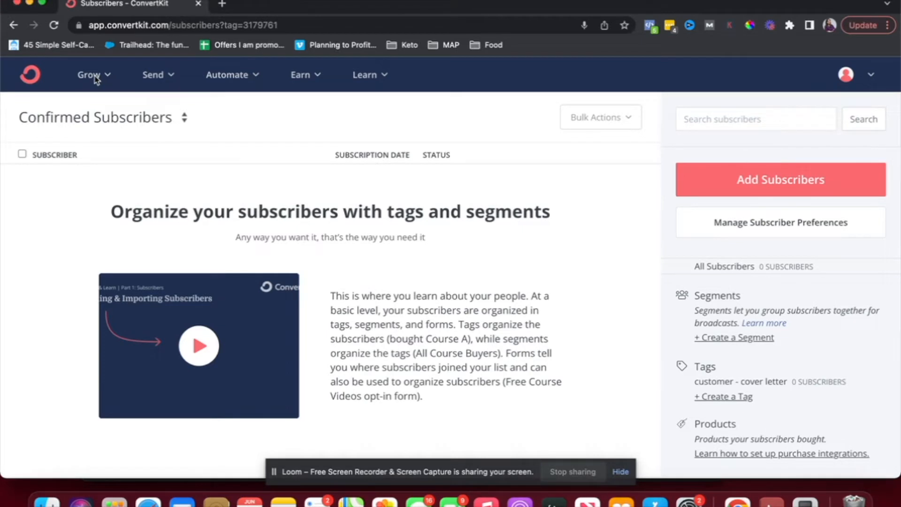
Step: Open the landing pages and forms overview and look over the existing Career coaching and Newsletter pages
{"action": "left_click", "coordinate": [96, 79]}
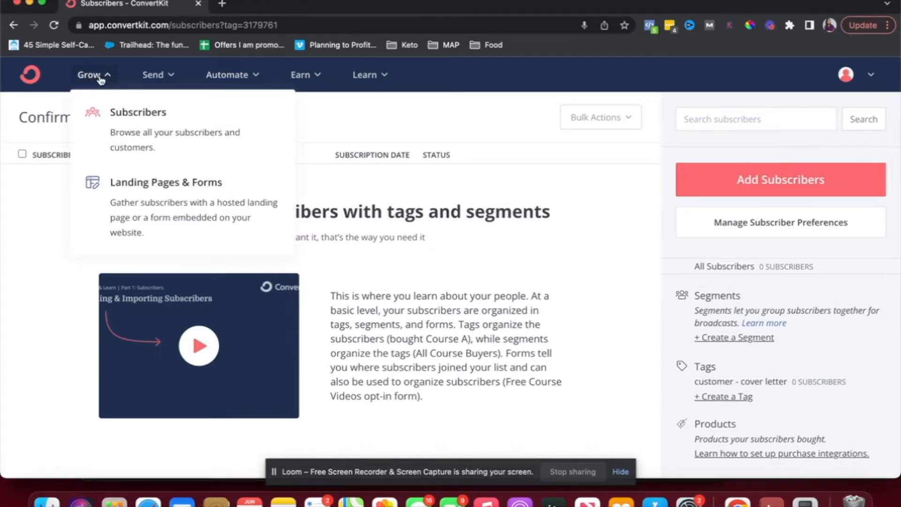
{"action": "left_click", "coordinate": [138, 191]}
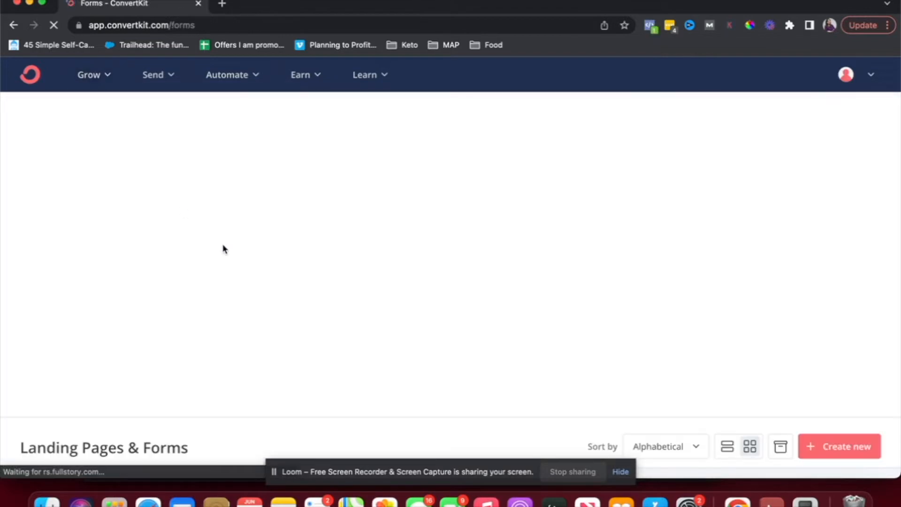
{"action": "scroll", "coordinate": [223, 247], "scroll_direction": "down", "scroll_amount": 4}
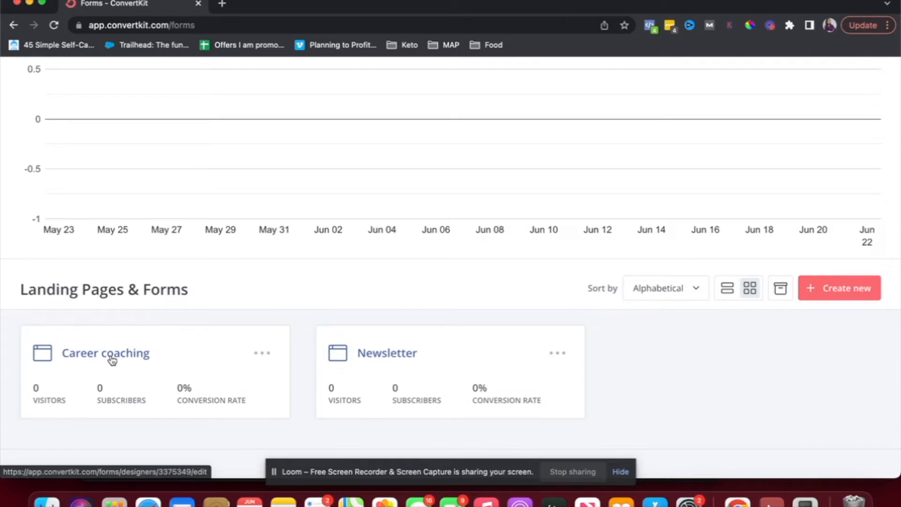
{"action": "scroll", "coordinate": [111, 359], "scroll_direction": "up", "scroll_amount": 5}
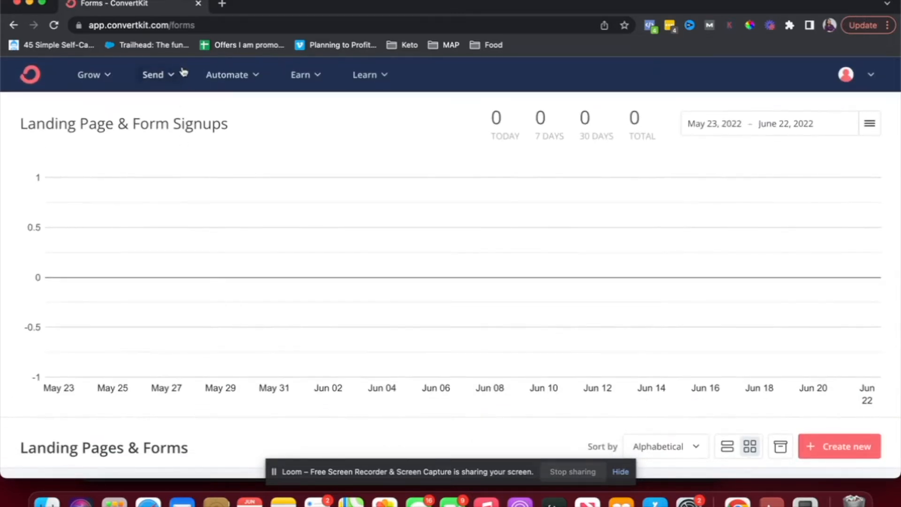
Step: Create a new email sequence named "career coaching - resume template"
{"action": "left_click", "coordinate": [220, 84]}
{"action": "left_click", "coordinate": [155, 76]}
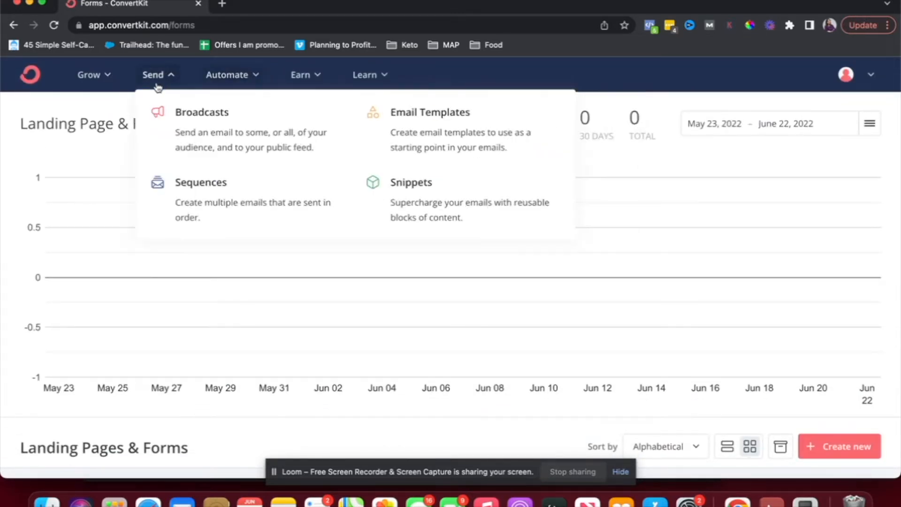
{"action": "left_click", "coordinate": [215, 201]}
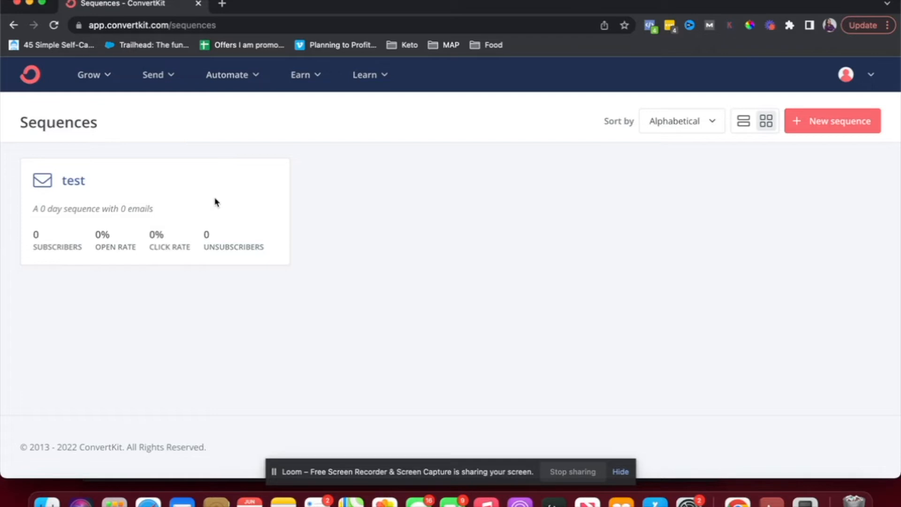
{"action": "left_click", "coordinate": [852, 123]}
{"action": "type", "text": "career coaching - resume template"}
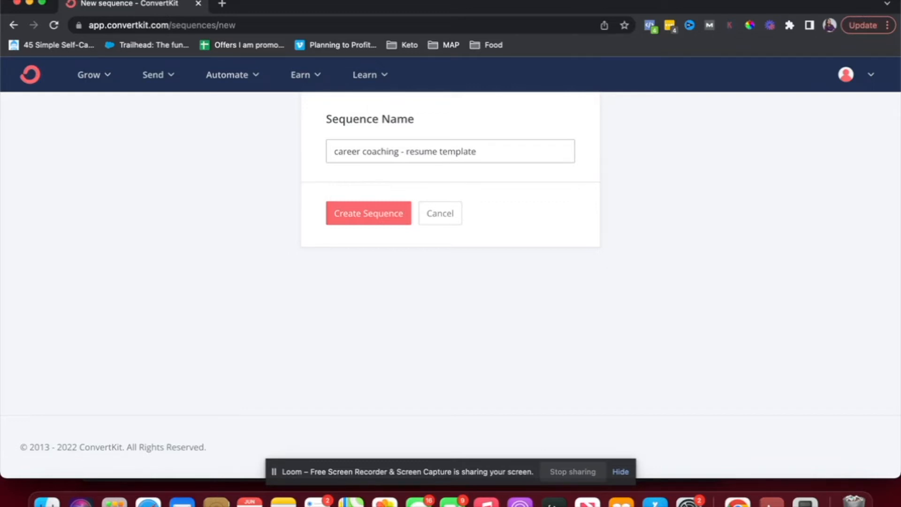
{"action": "left_click", "coordinate": [373, 214]}
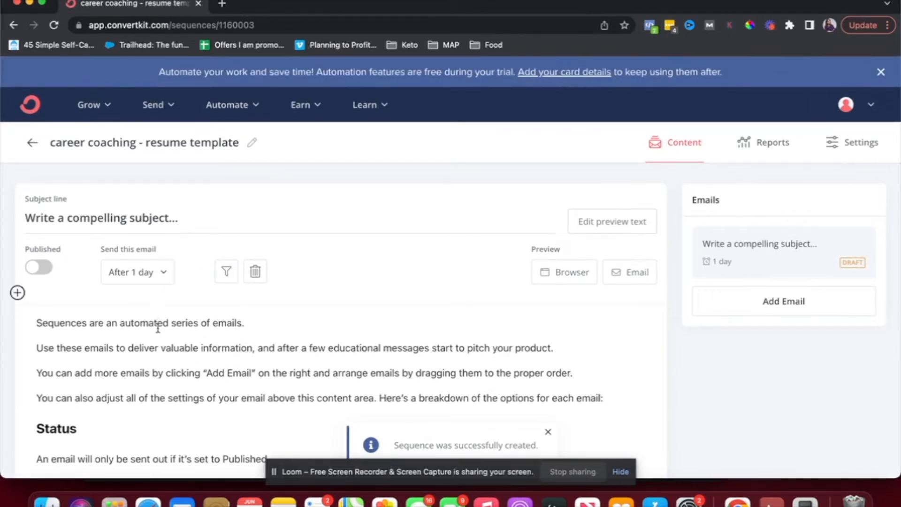
Step: Set the first email's send delay to 0 hours after the last email so it goes out immediately
{"action": "scroll", "coordinate": [158, 327], "scroll_direction": "down", "scroll_amount": 3}
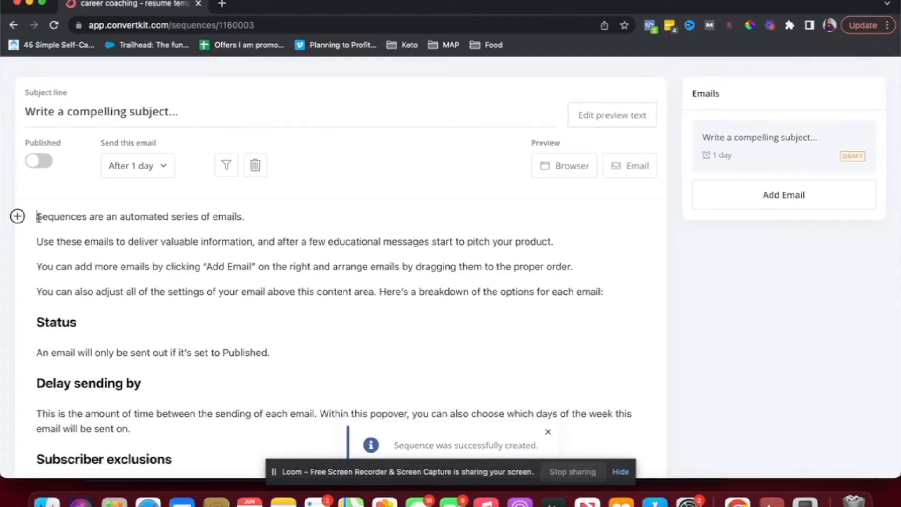
{"action": "left_click", "coordinate": [140, 172]}
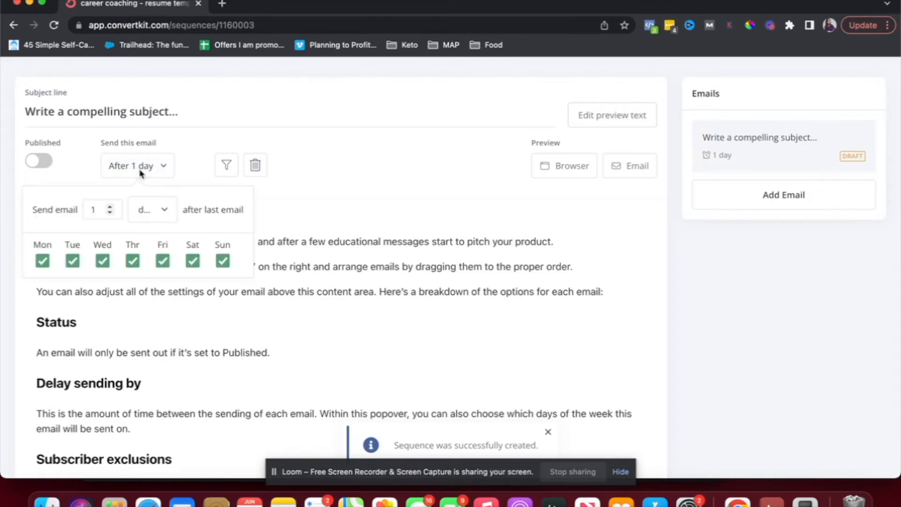
{"action": "left_click", "coordinate": [150, 210]}
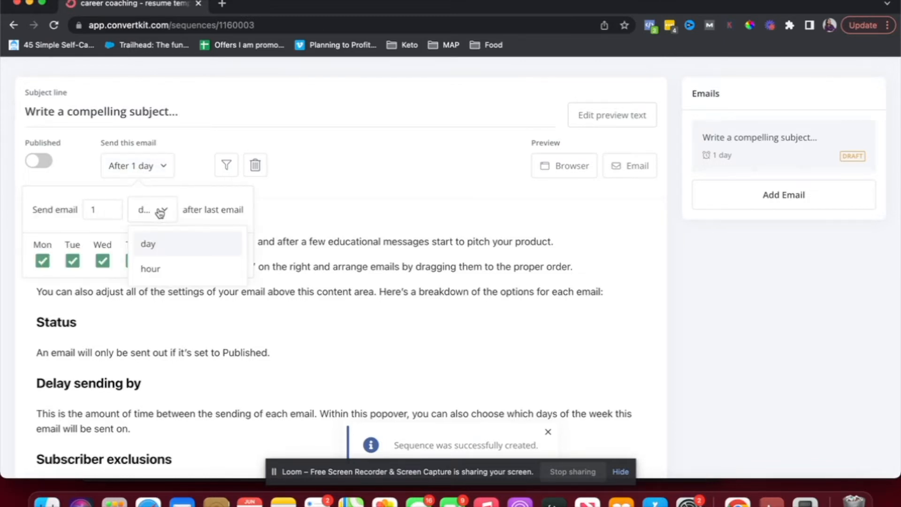
{"action": "left_click", "coordinate": [153, 278]}
{"action": "left_click", "coordinate": [104, 215]}
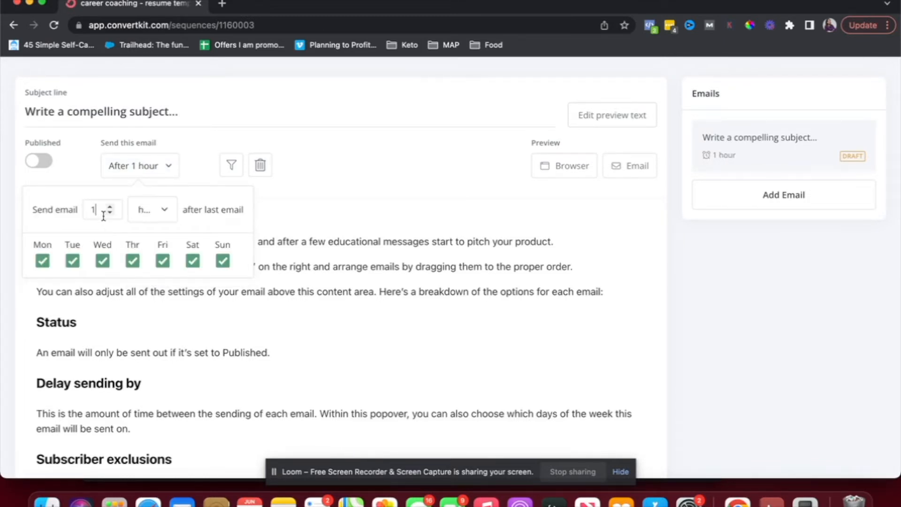
{"action": "key", "text": "BackSpace"}
{"action": "type", "text": "0"}
{"action": "key", "text": "BackSpace"}
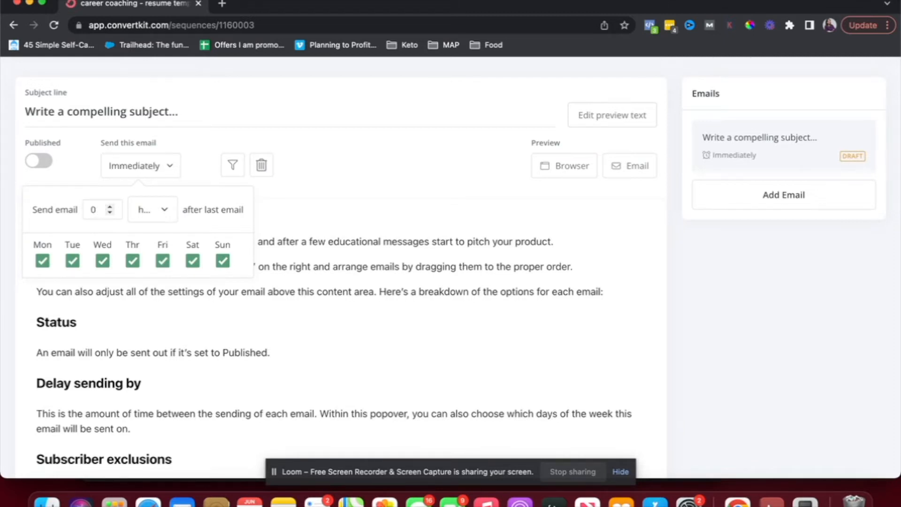
{"action": "left_click", "coordinate": [79, 192]}
{"action": "left_click", "coordinate": [104, 210]}
{"action": "left_click", "coordinate": [81, 179]}
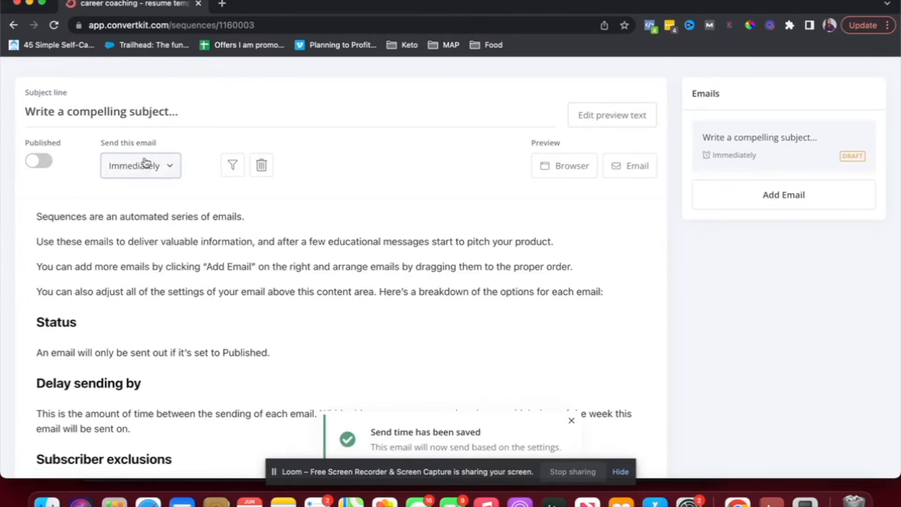
{"action": "triple_click", "coordinate": [178, 257]}
{"action": "scroll", "coordinate": [178, 257], "scroll_direction": "down", "scroll_amount": 3}
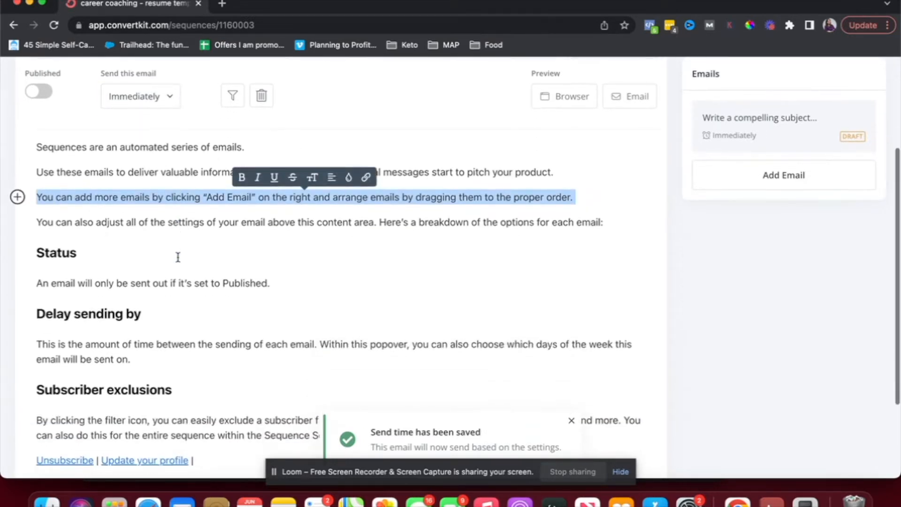
{"action": "scroll", "coordinate": [177, 257], "scroll_direction": "down", "scroll_amount": 2}
{"action": "scroll", "coordinate": [178, 257], "scroll_direction": "up", "scroll_amount": 3}
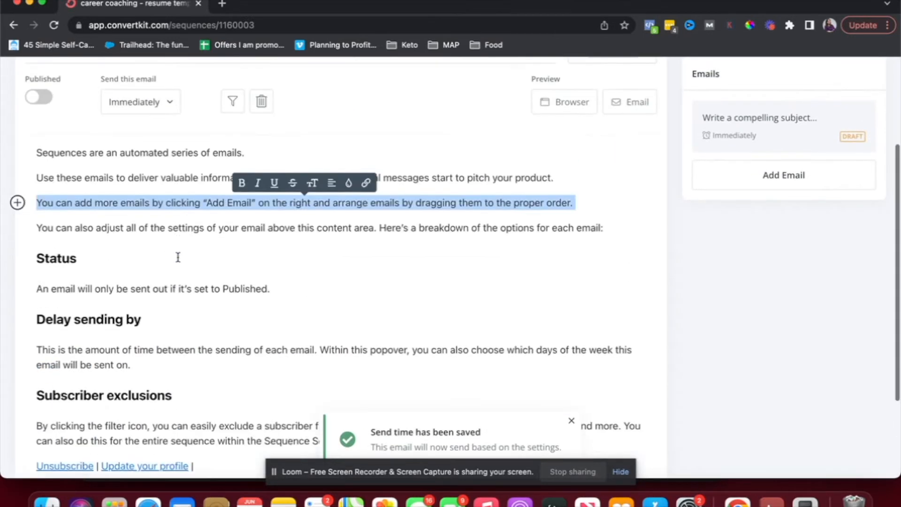
{"action": "scroll", "coordinate": [178, 257], "scroll_direction": "up", "scroll_amount": 1}
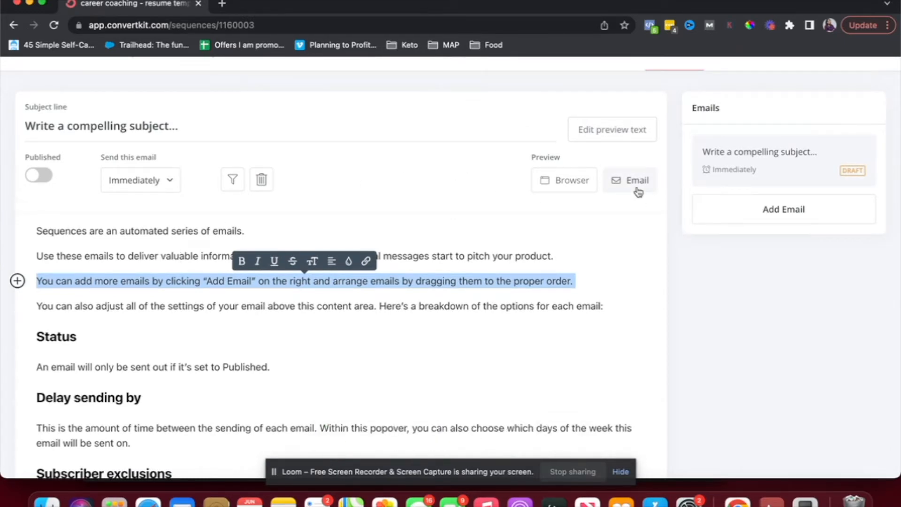
Step: Replace the email's placeholder subject line with "Here's you resume template!"
{"action": "left_click", "coordinate": [151, 122]}
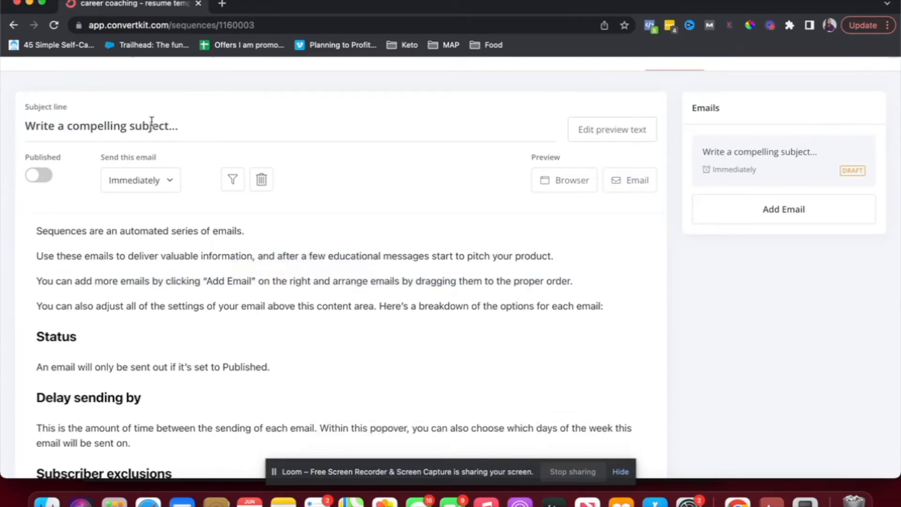
{"action": "triple_click", "coordinate": [151, 125]}
{"action": "type", "text": "Here"}
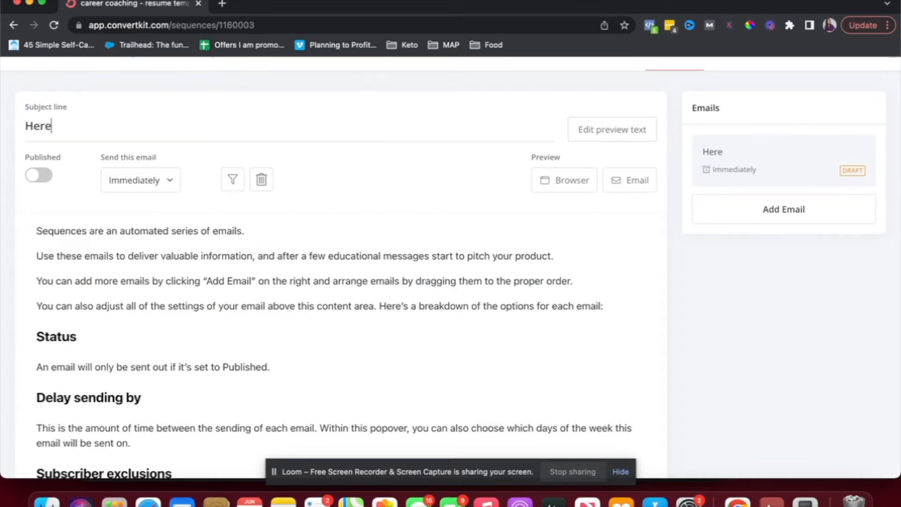
{"action": "type", "text": "'s you resume "}
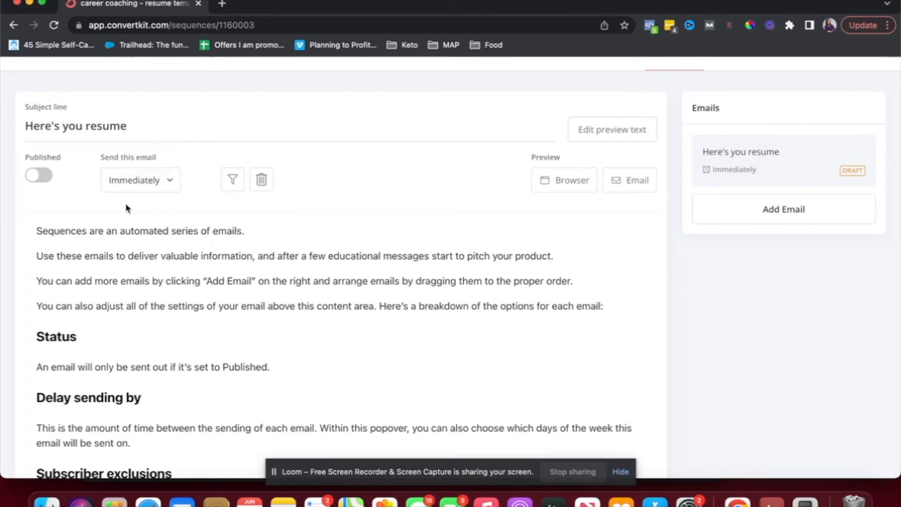
{"action": "type", "text": "template"}
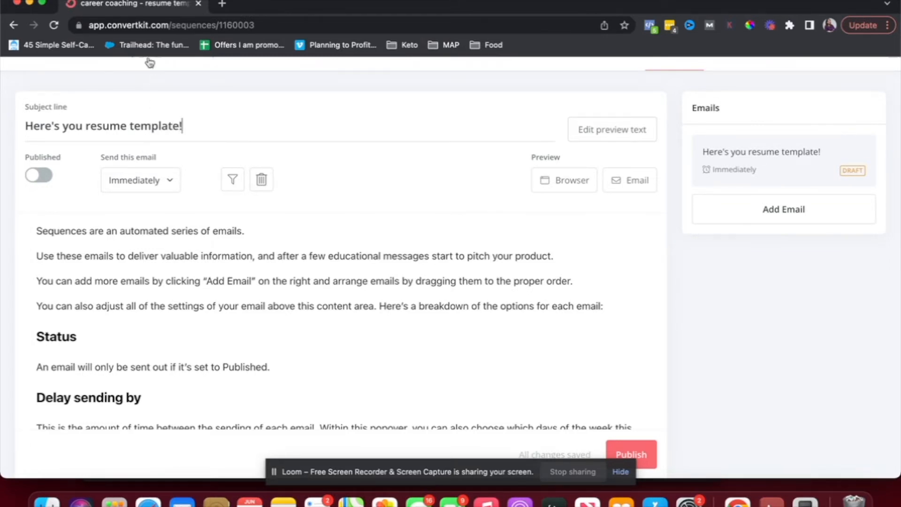
{"action": "scroll", "coordinate": [243, 155], "scroll_direction": "up", "scroll_amount": 2}
{"action": "left_click", "coordinate": [243, 77]}
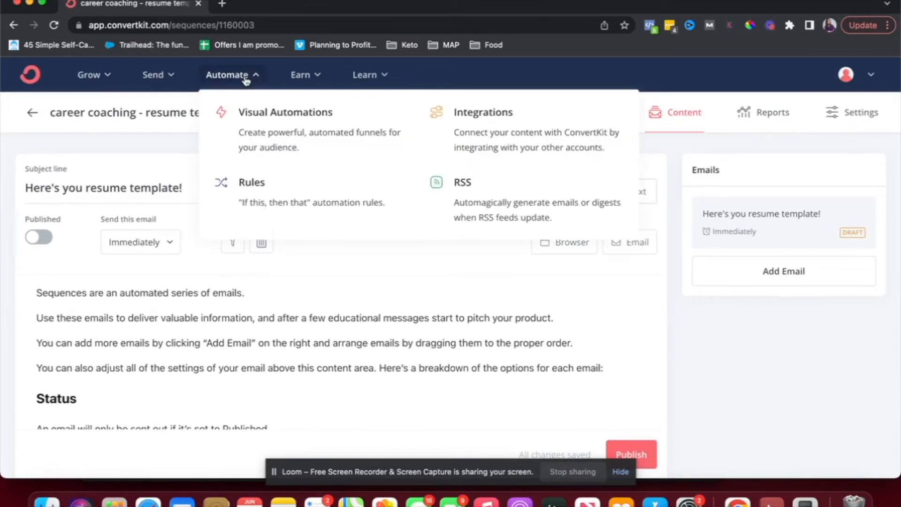
{"action": "left_click", "coordinate": [159, 85]}
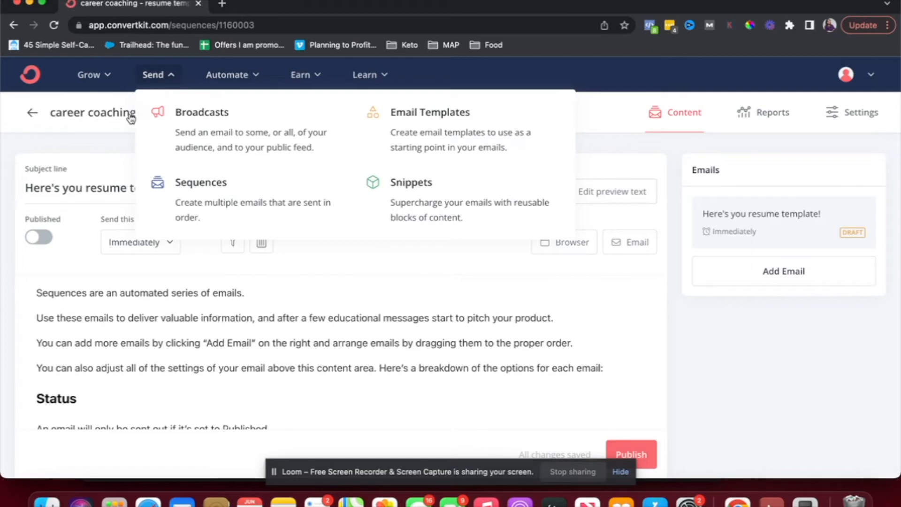
{"action": "left_click", "coordinate": [122, 130]}
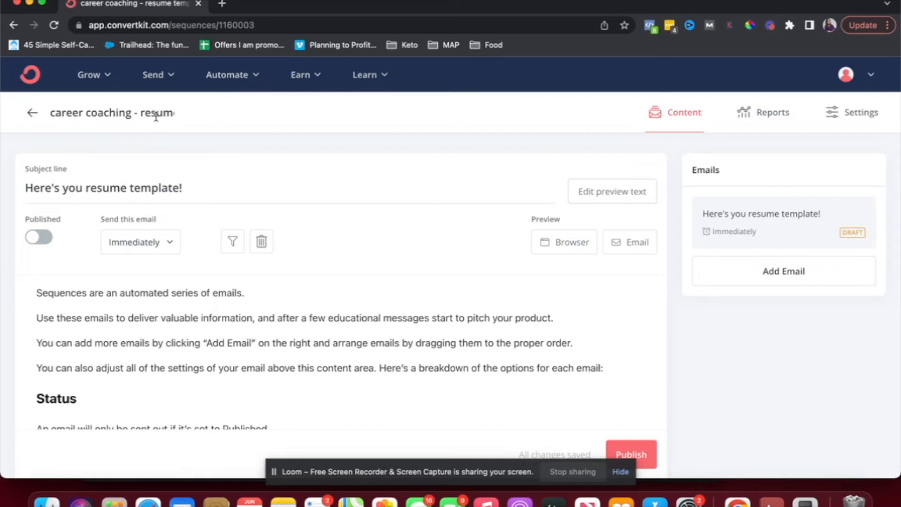
{"action": "scroll", "coordinate": [199, 266], "scroll_direction": "down", "scroll_amount": 2}
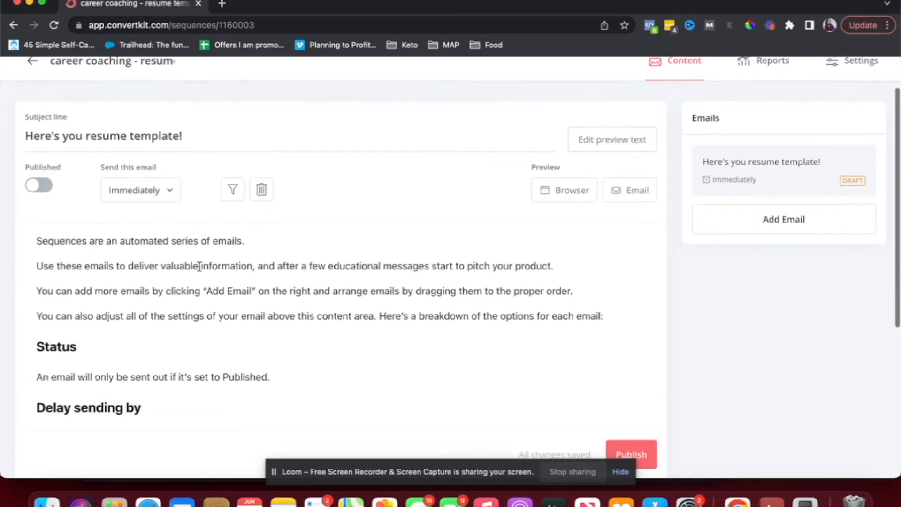
{"action": "scroll", "coordinate": [198, 266], "scroll_direction": "down", "scroll_amount": 5}
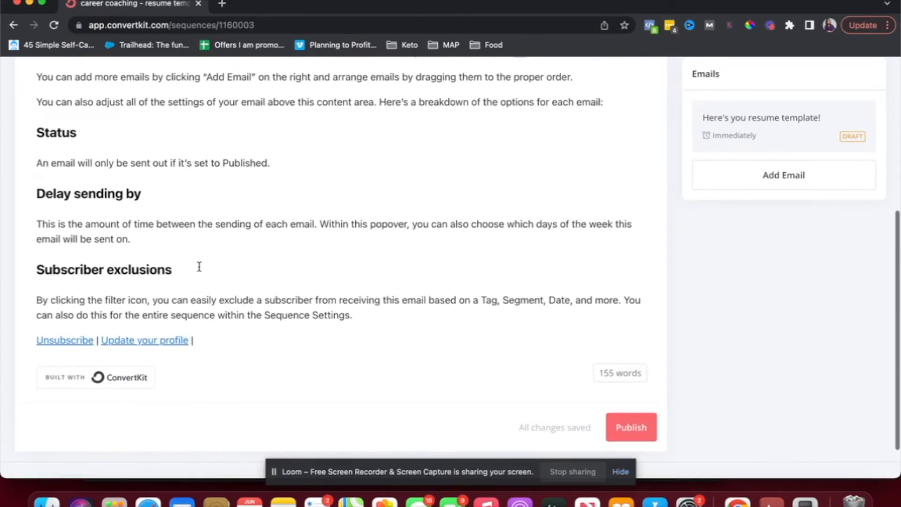
{"action": "scroll", "coordinate": [281, 287], "scroll_direction": "up", "scroll_amount": 6}
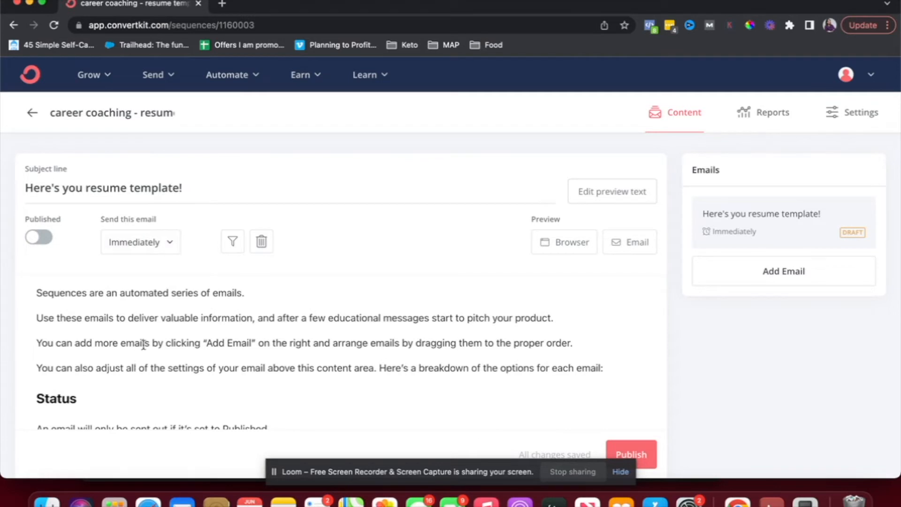
Step: Replace the email body's placeholder text from the opening paragraph through the Status heading with "here's your resime"
{"action": "triple_click", "coordinate": [109, 342]}
{"action": "left_click_drag", "start_coordinate": [43, 293], "coordinate": [111, 396]}
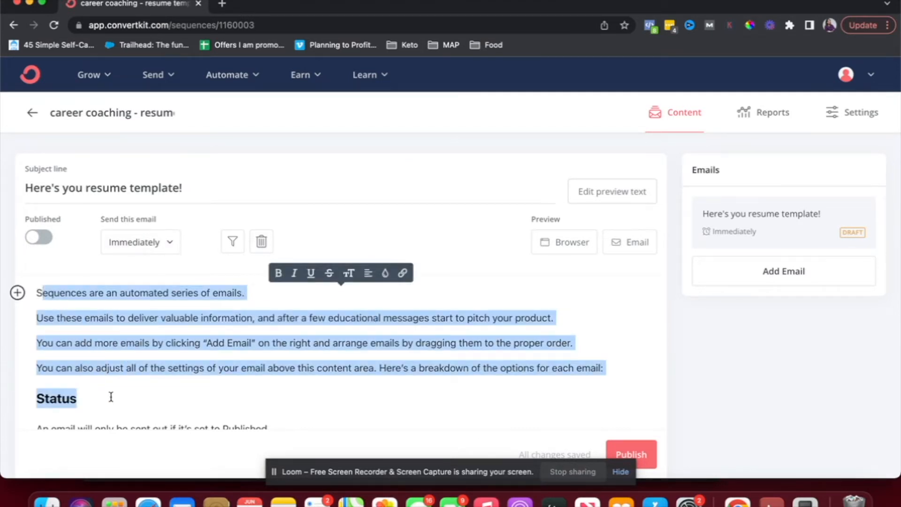
{"action": "key", "text": "BackSpace"}
{"action": "key", "text": "BackSpace"}
{"action": "type", "text": "here's youd"}
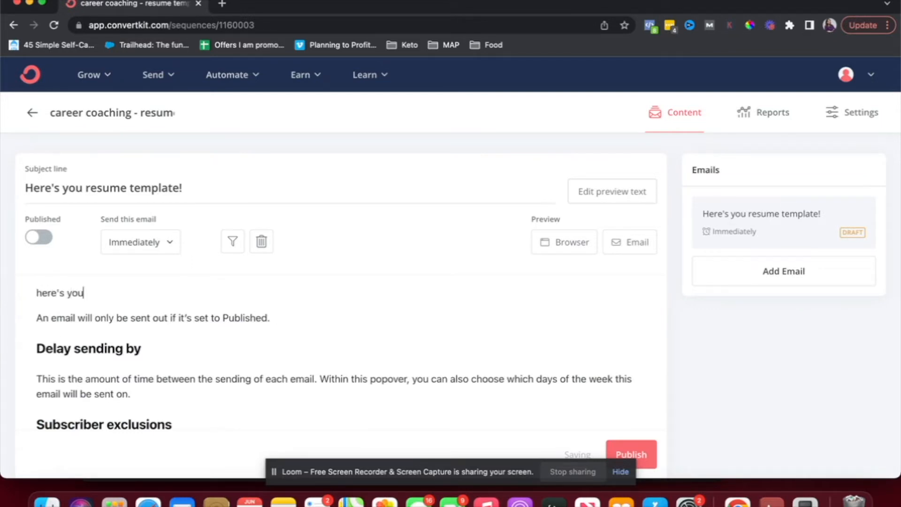
{"action": "key", "text": "BackSpace"}
{"action": "type", "text": "r resime"}
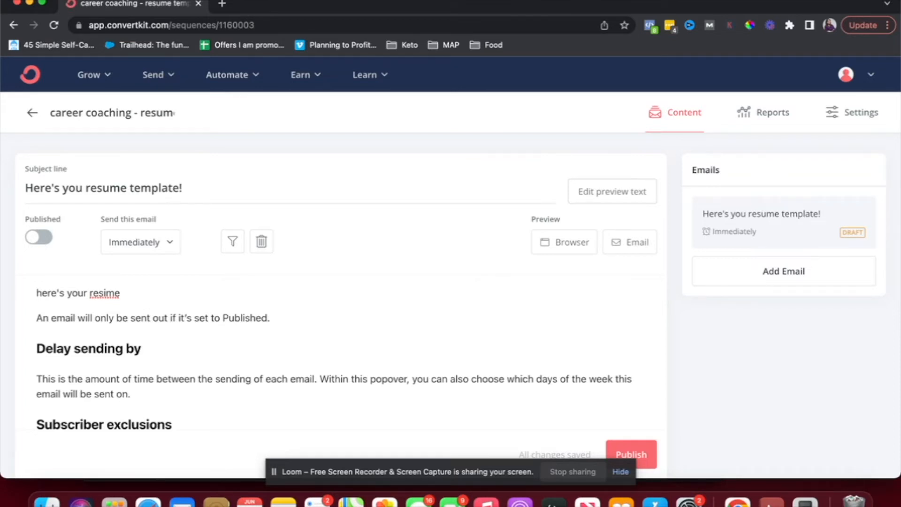
Step: Try to publish the first email, and fill in the requested company name and mailing address from the saved consulting business entry
{"action": "left_click", "coordinate": [51, 236]}
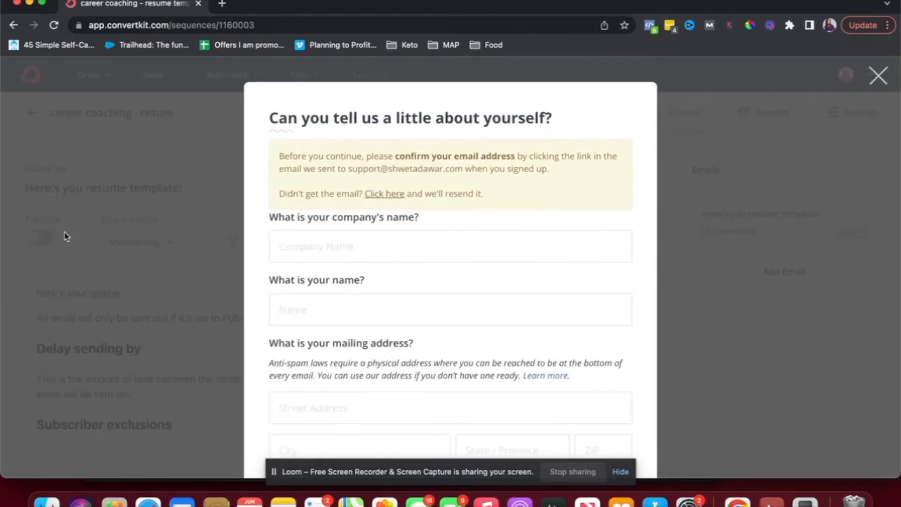
{"action": "scroll", "coordinate": [382, 294], "scroll_direction": "down", "scroll_amount": 2}
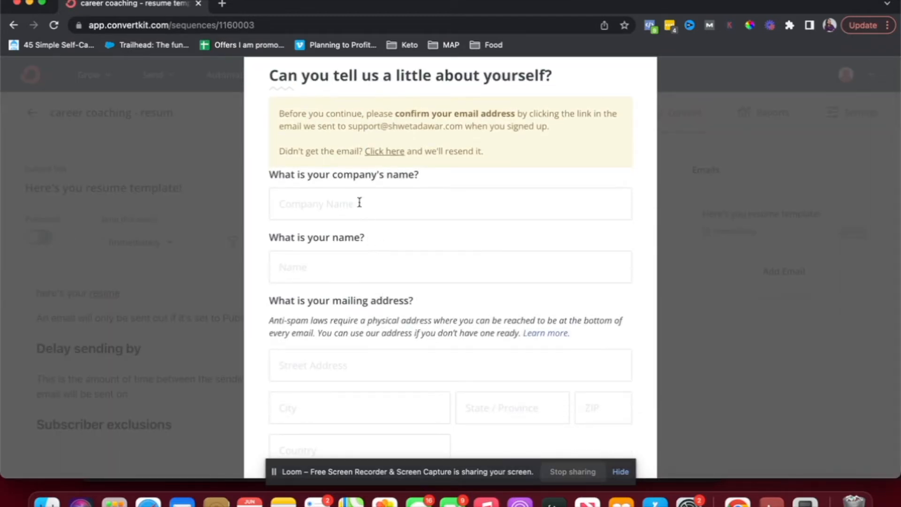
{"action": "scroll", "coordinate": [366, 228], "scroll_direction": "down", "scroll_amount": 3}
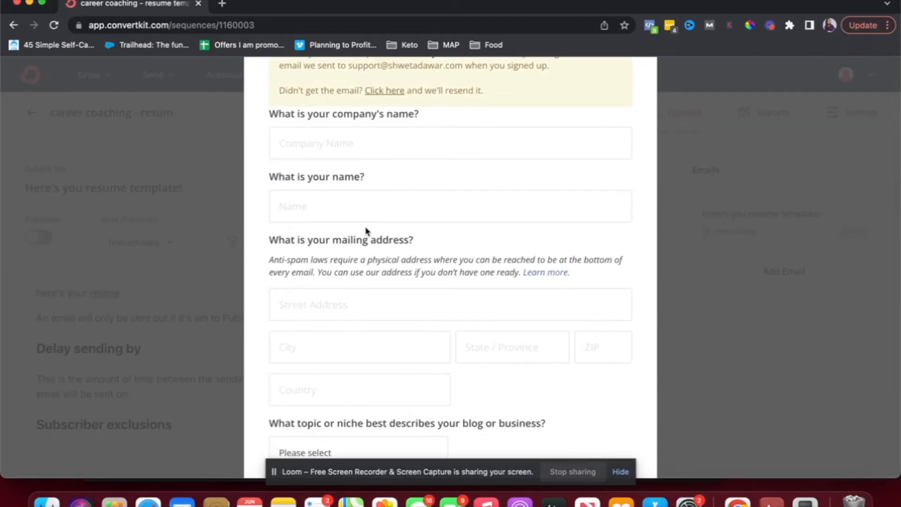
{"action": "scroll", "coordinate": [366, 229], "scroll_direction": "down", "scroll_amount": 4}
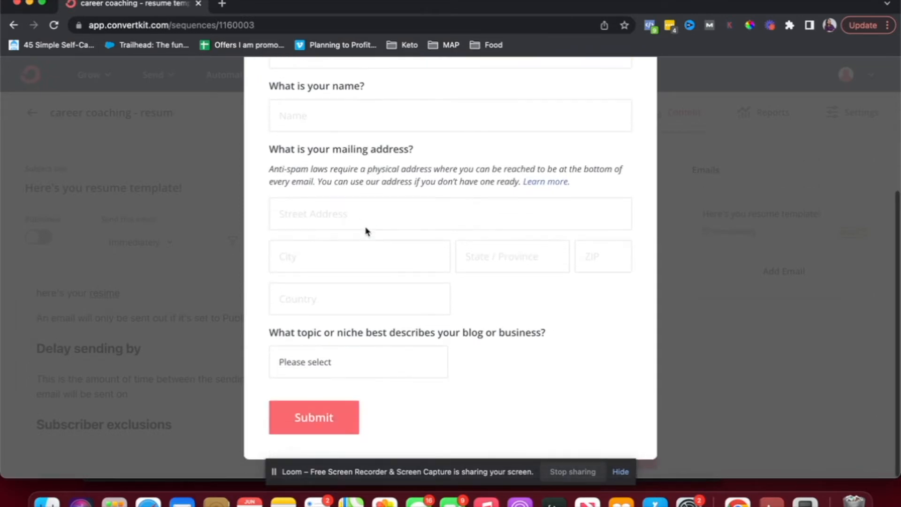
{"action": "scroll", "coordinate": [365, 226], "scroll_direction": "up", "scroll_amount": 5}
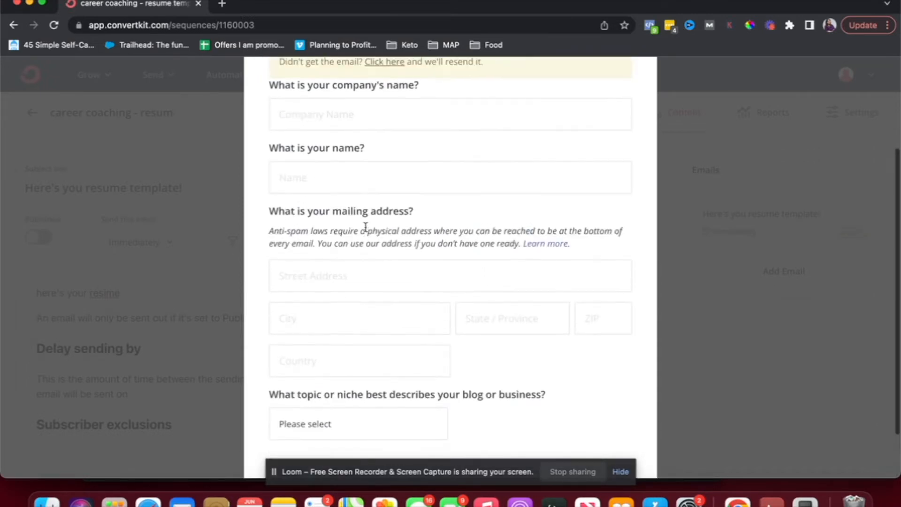
{"action": "left_click", "coordinate": [351, 155]}
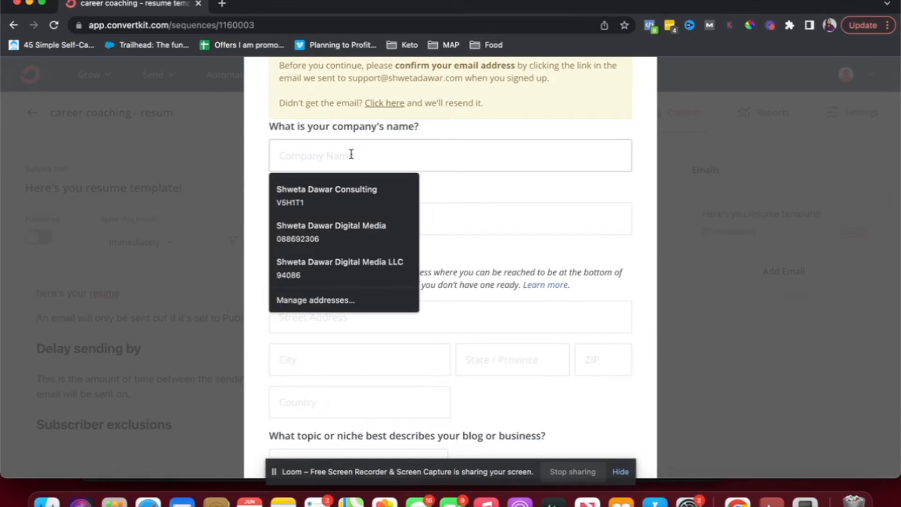
{"action": "left_click", "coordinate": [343, 200]}
{"action": "scroll", "coordinate": [375, 256], "scroll_direction": "down", "scroll_amount": 1}
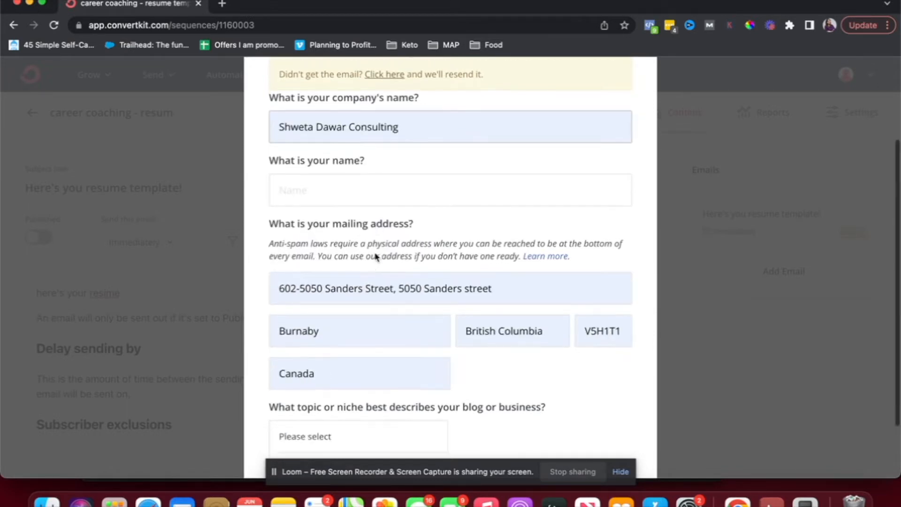
Step: Set the business niche to Blogging, submit the profile form and dismiss the email confirmation dialog
{"action": "scroll", "coordinate": [375, 256], "scroll_direction": "down", "scroll_amount": 3}
{"action": "left_click", "coordinate": [328, 361]}
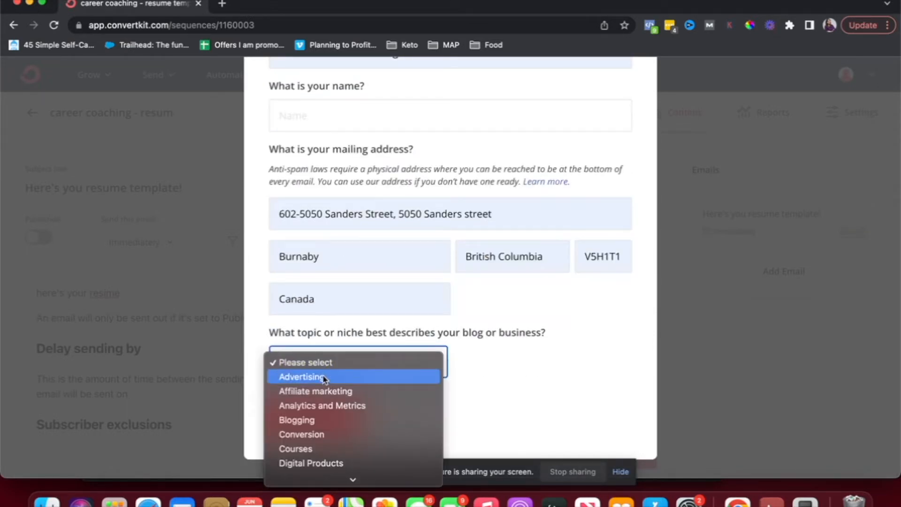
{"action": "left_click", "coordinate": [324, 420]}
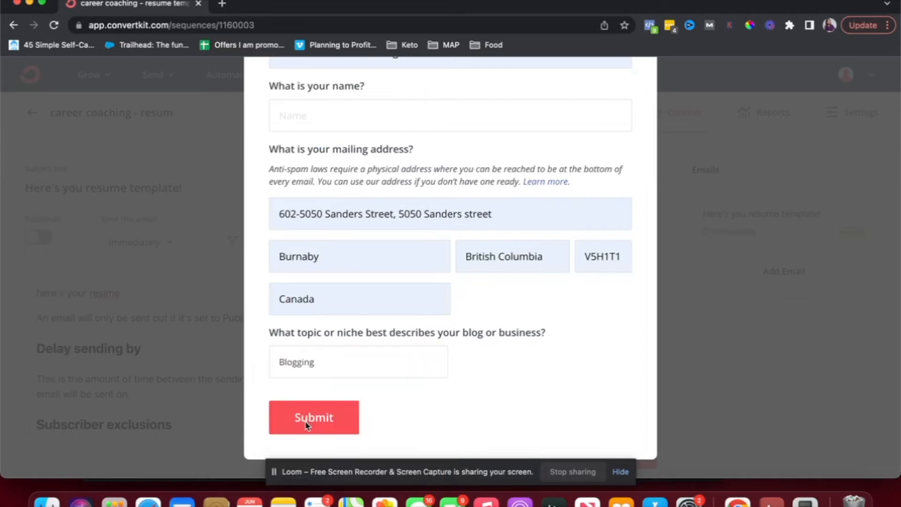
{"action": "left_click", "coordinate": [304, 424]}
{"action": "left_click", "coordinate": [533, 226]}
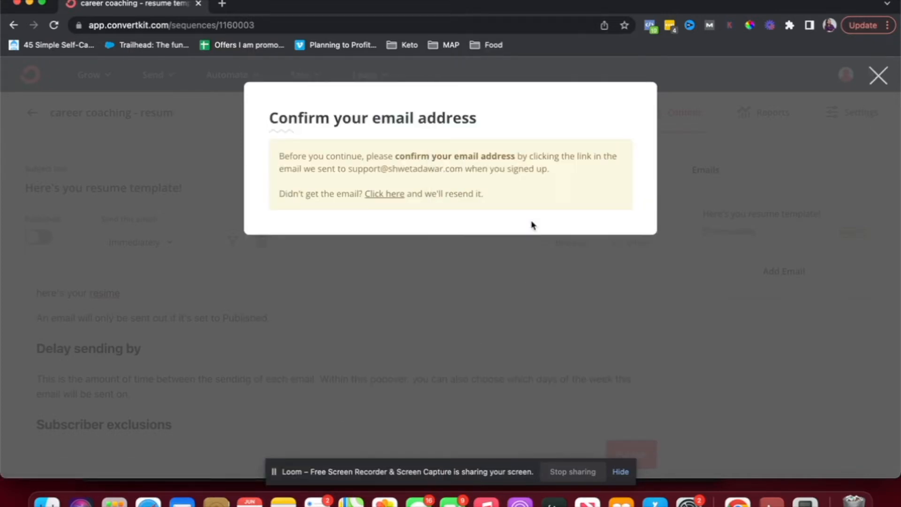
{"action": "left_click", "coordinate": [492, 297]}
Step: Publish the sequence's first email, "Here's you resume template!"
{"action": "scroll", "coordinate": [492, 296], "scroll_direction": "down", "scroll_amount": 2}
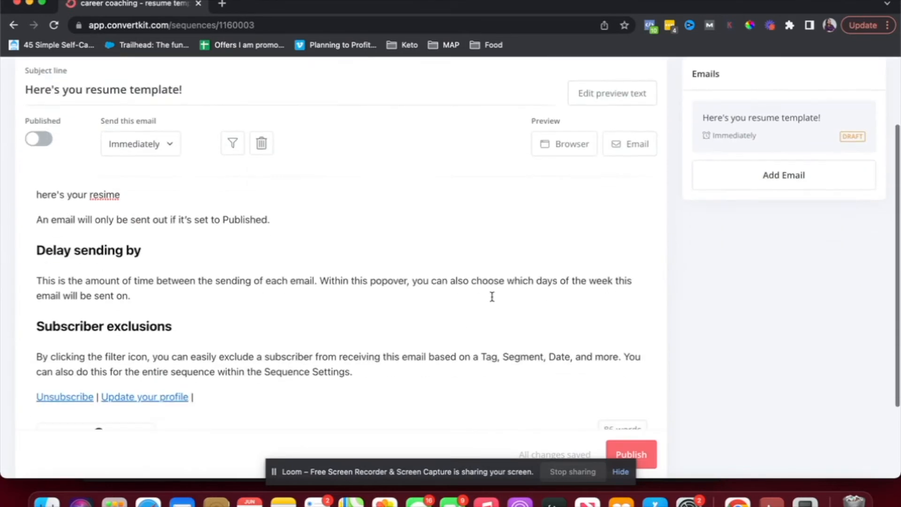
{"action": "left_click", "coordinate": [635, 455]}
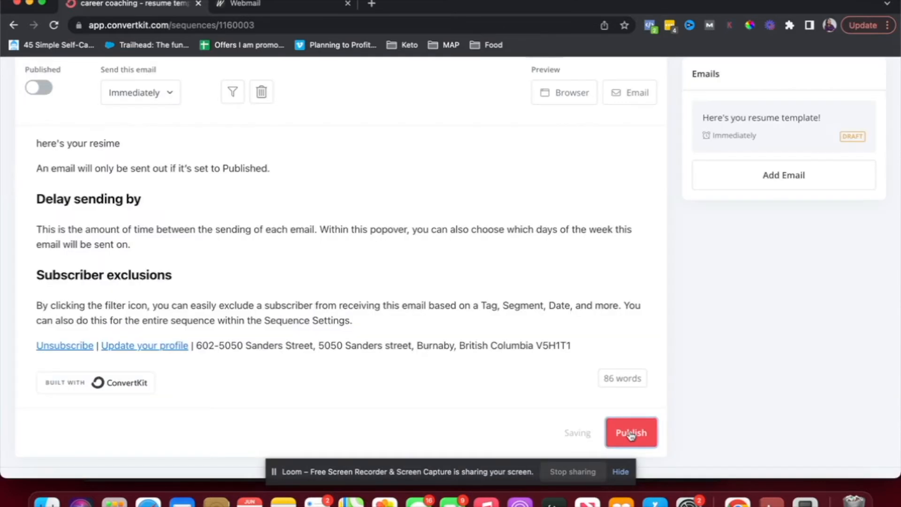
{"action": "left_click", "coordinate": [630, 435]}
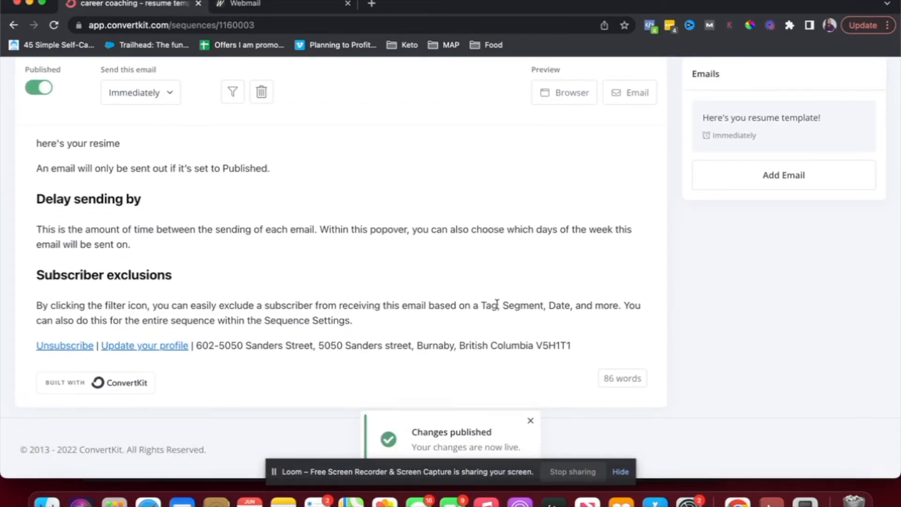
Step: Add a second email to the career coaching resume template sequence
{"action": "scroll", "coordinate": [457, 201], "scroll_direction": "up", "scroll_amount": 3}
{"action": "scroll", "coordinate": [457, 201], "scroll_direction": "up", "scroll_amount": 2}
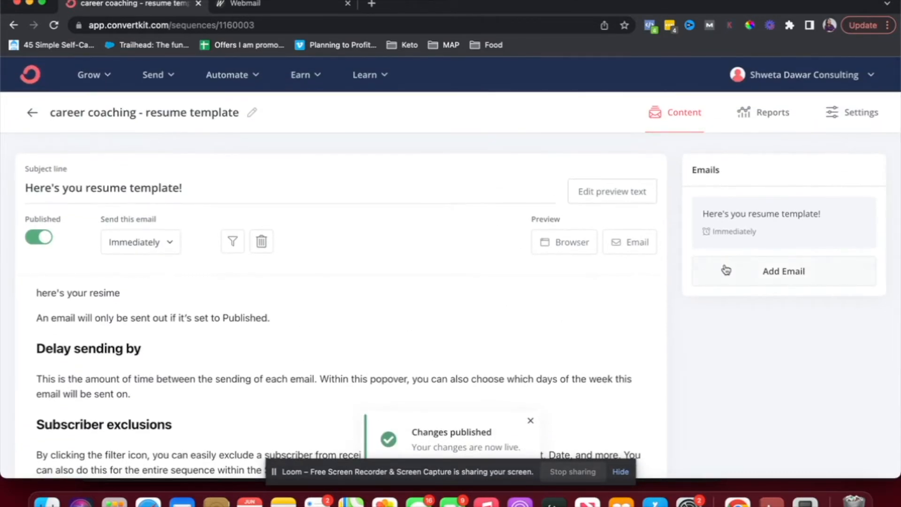
{"action": "left_click", "coordinate": [764, 277]}
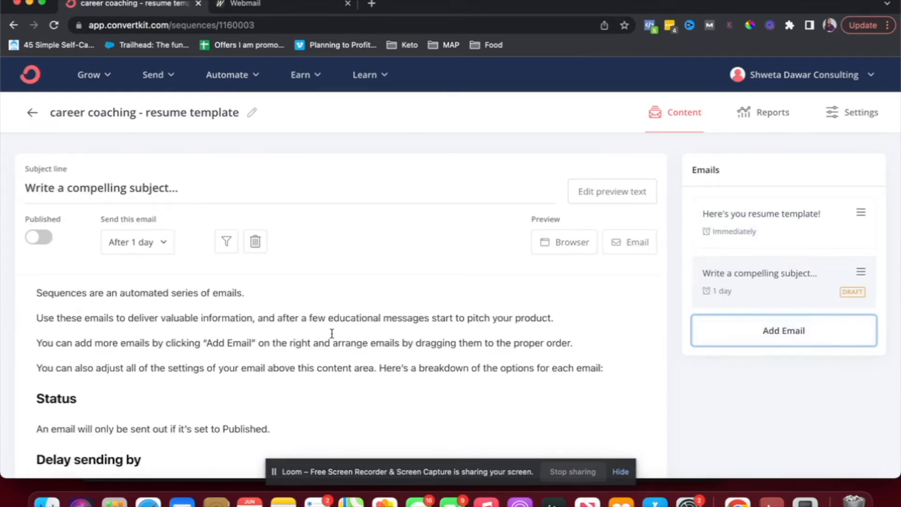
Step: Replace the second email's text through the "Delay sending by" heading with "Here are the top ways you can optimze your linkedin profile" and publish it
{"action": "triple_click", "coordinate": [140, 301]}
{"action": "left_click", "coordinate": [60, 292]}
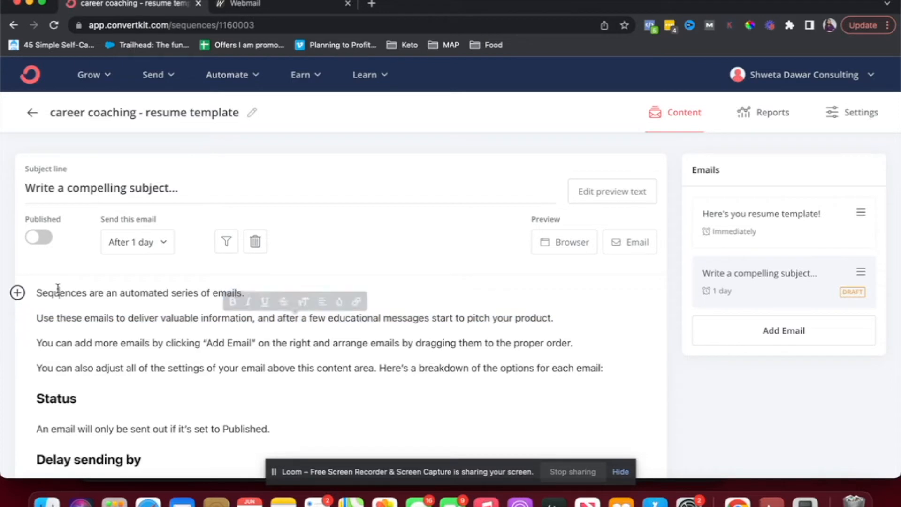
{"action": "left_click_drag", "start_coordinate": [36, 293], "coordinate": [152, 450]}
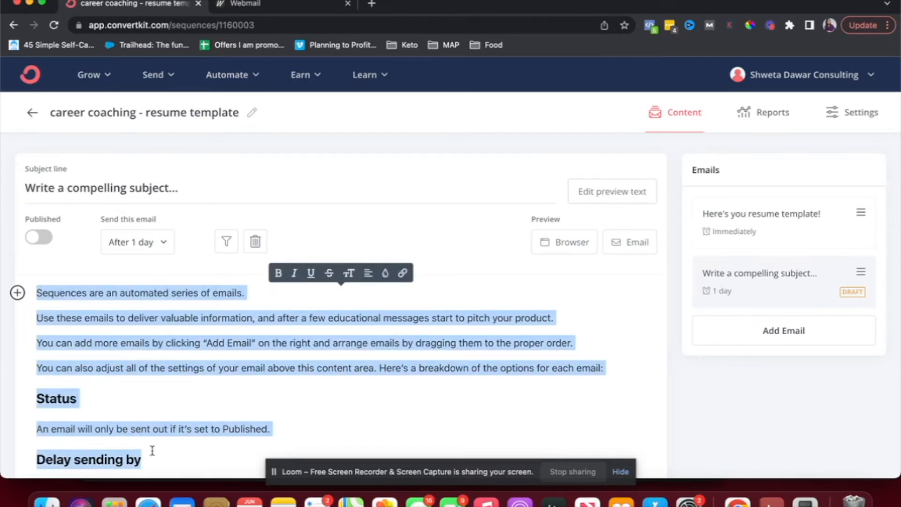
{"action": "type", "text": "Here "}
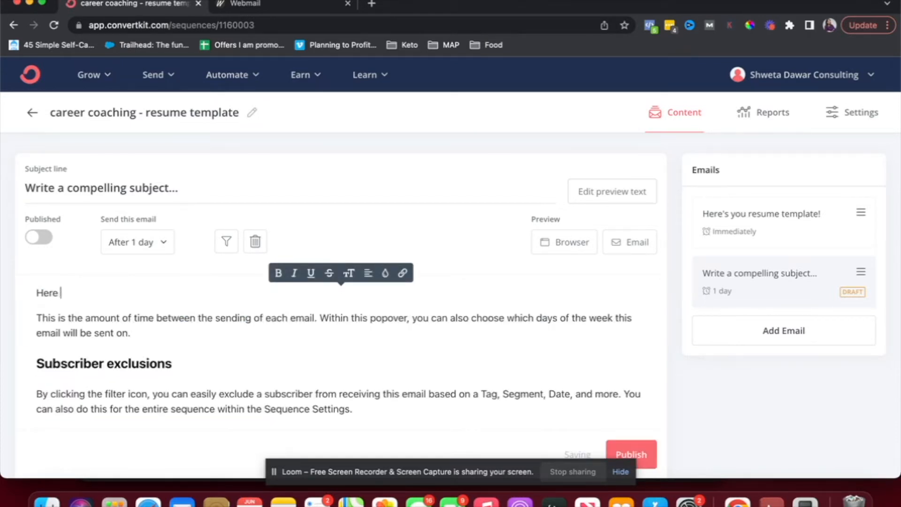
{"action": "type", "text": "are the top ways you"}
{"action": "type", "text": "can "}
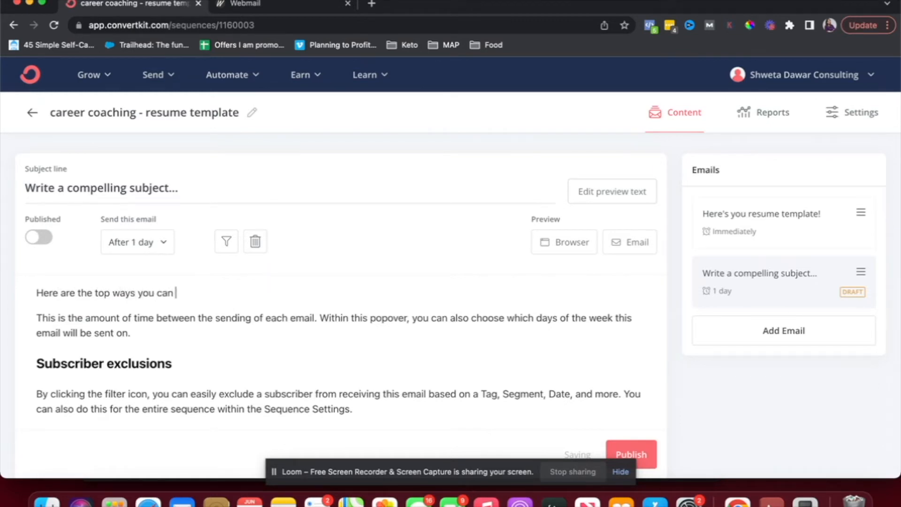
{"action": "type", "text": "optimze your linkedin prodi"}
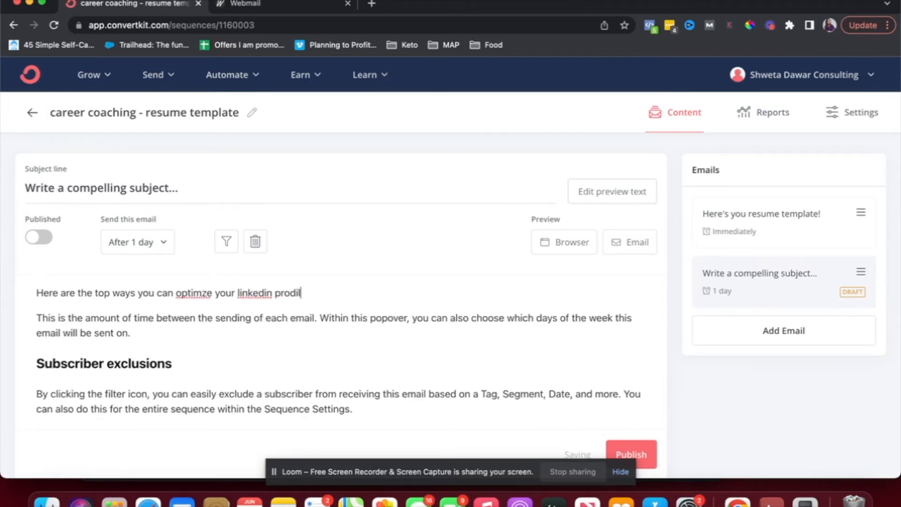
{"action": "key", "text": "BackSpace"}
{"action": "type", "text": "file"}
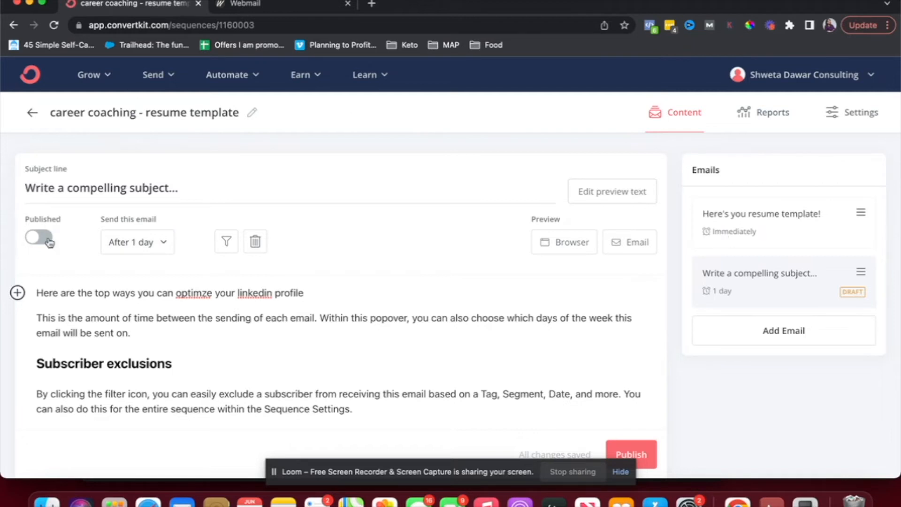
{"action": "left_click", "coordinate": [39, 237]}
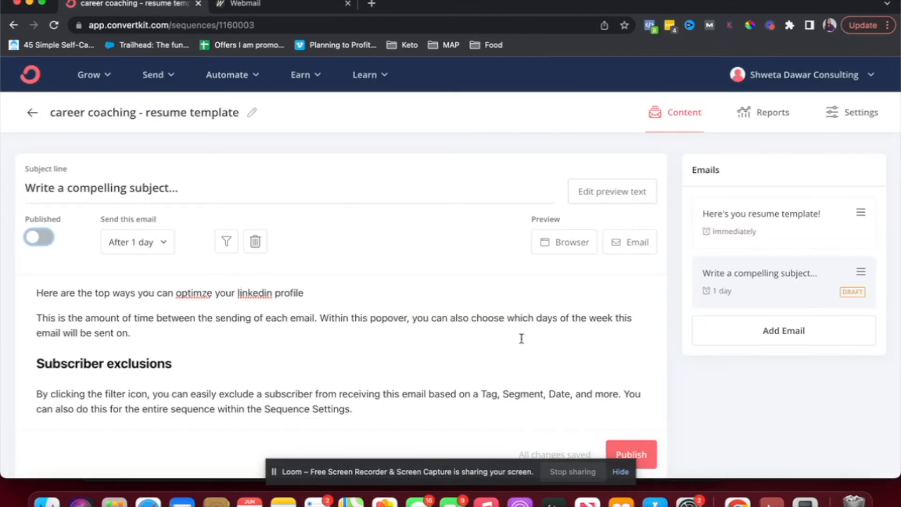
{"action": "left_click", "coordinate": [421, 304]}
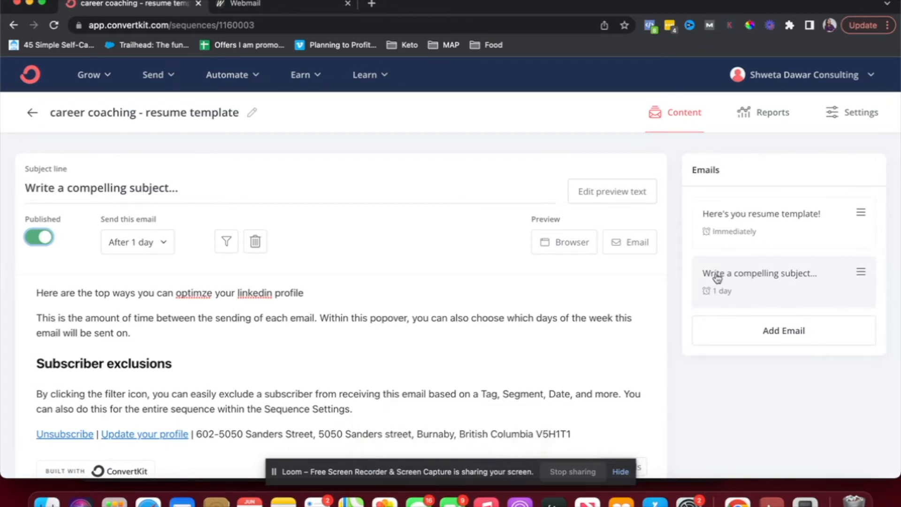
Step: Add a third email to the sequence and delete its placeholder text from the opening paragraph through the Status heading
{"action": "left_click", "coordinate": [751, 338]}
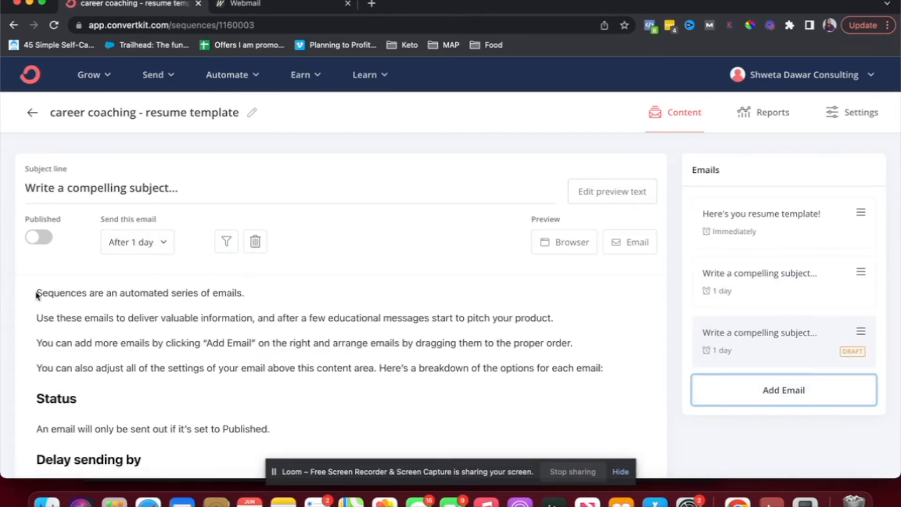
{"action": "left_click_drag", "start_coordinate": [36, 292], "coordinate": [88, 392]}
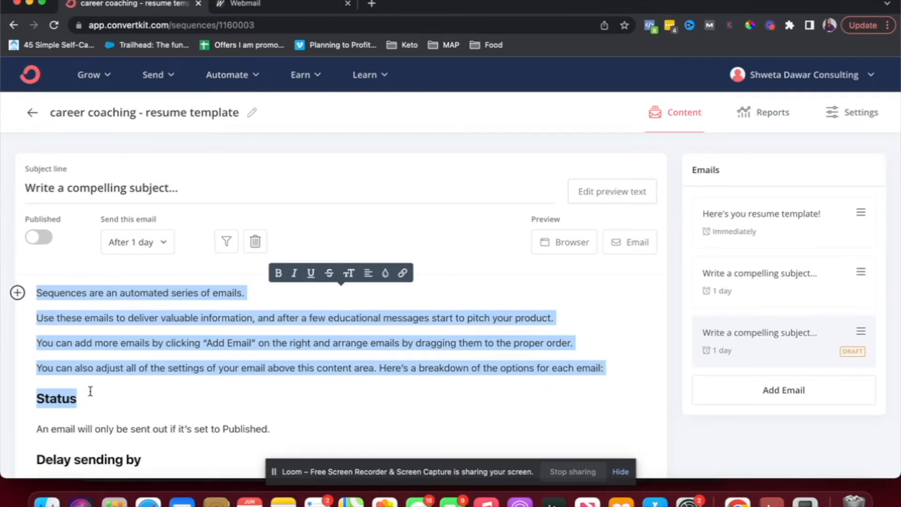
{"action": "key", "text": "BackSpace"}
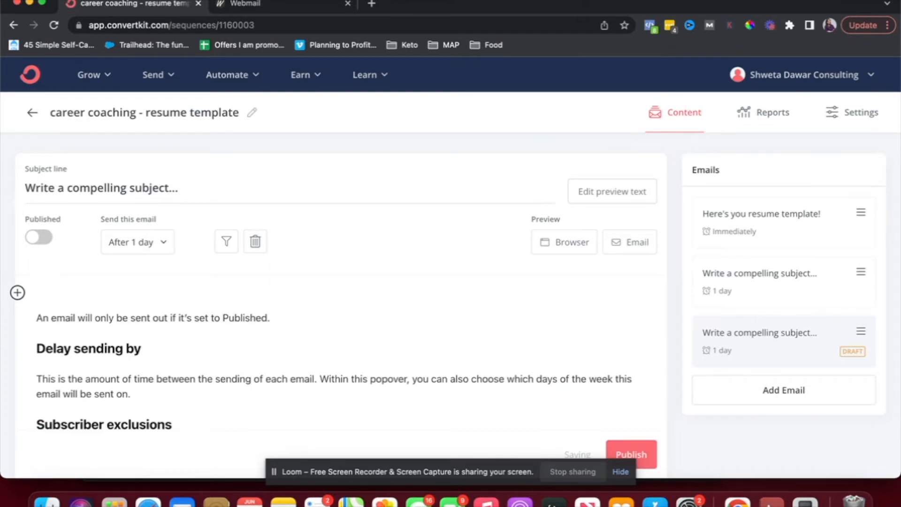
Step: Begin the third email with "Hope you enjoyed the template and linkedin tips, here is a discount to buy my cover letter bundle." and publish it
{"action": "type", "text": "Hope you enjoyed the template and linkedin tips, here"}
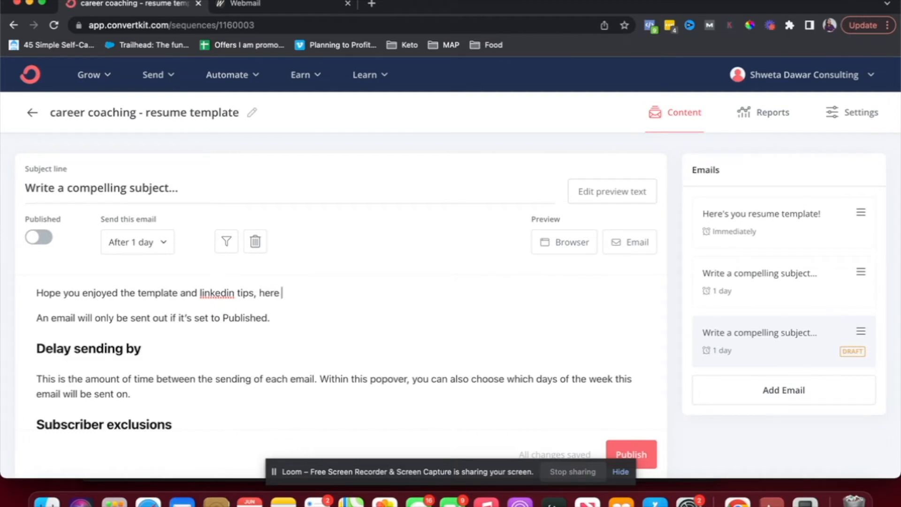
{"action": "type", "text": "is a discou"}
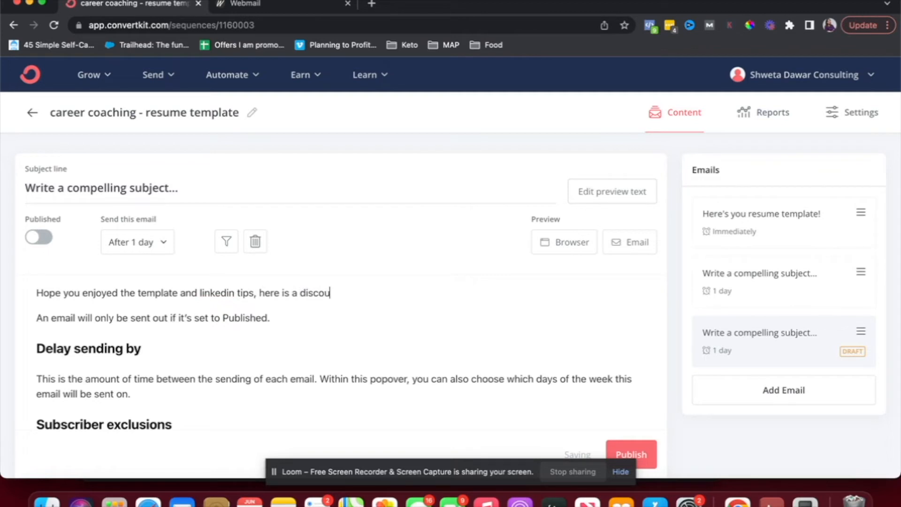
{"action": "type", "text": "nt to buy my cover letter"}
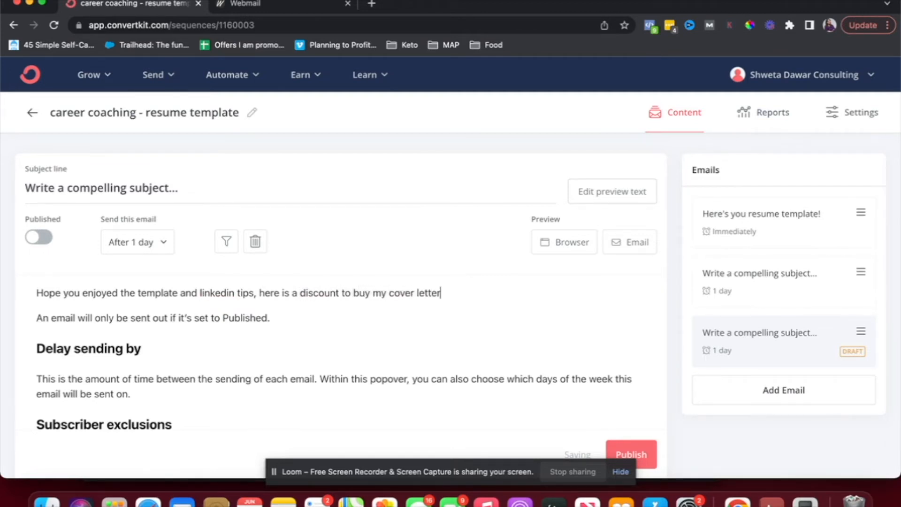
{"action": "type", "text": " bundle."}
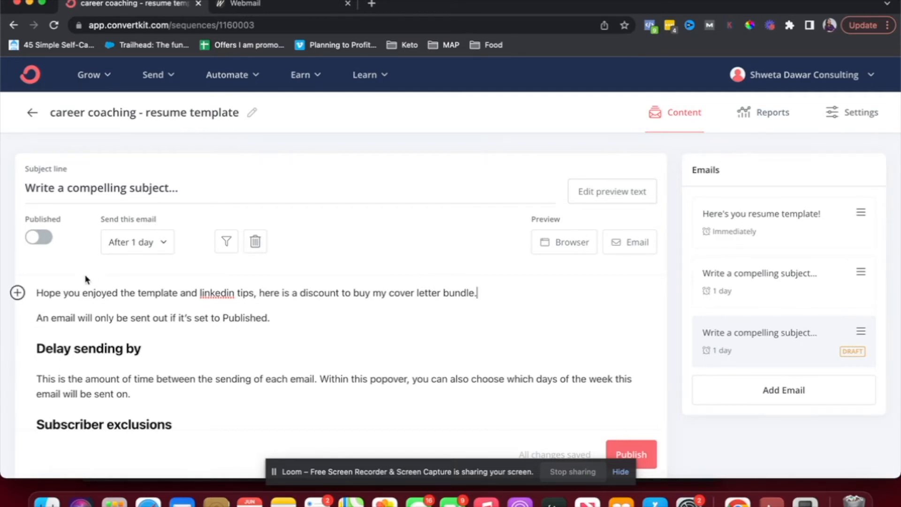
{"action": "left_click", "coordinate": [40, 238]}
{"action": "left_click", "coordinate": [422, 311]}
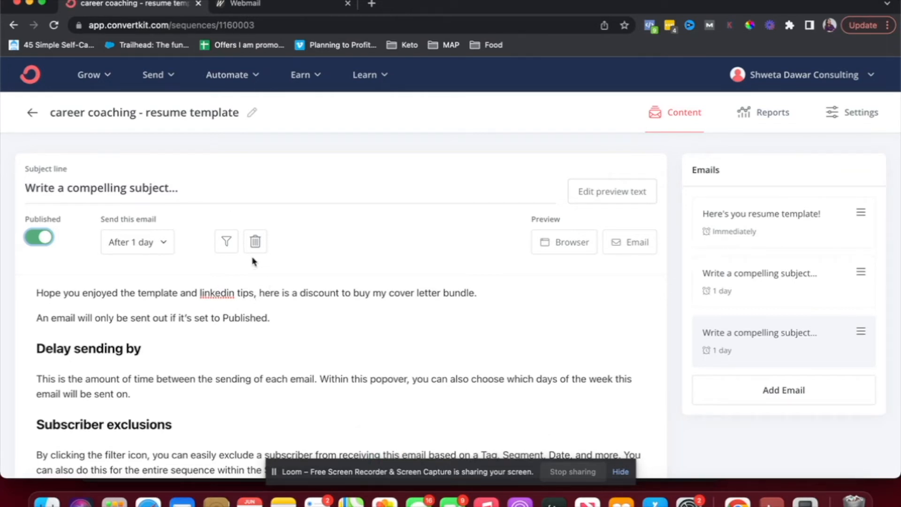
Step: Exclude subscribers with the "customer - cover letter" tag from the third email using a subscribed-to filter
{"action": "left_click", "coordinate": [226, 243]}
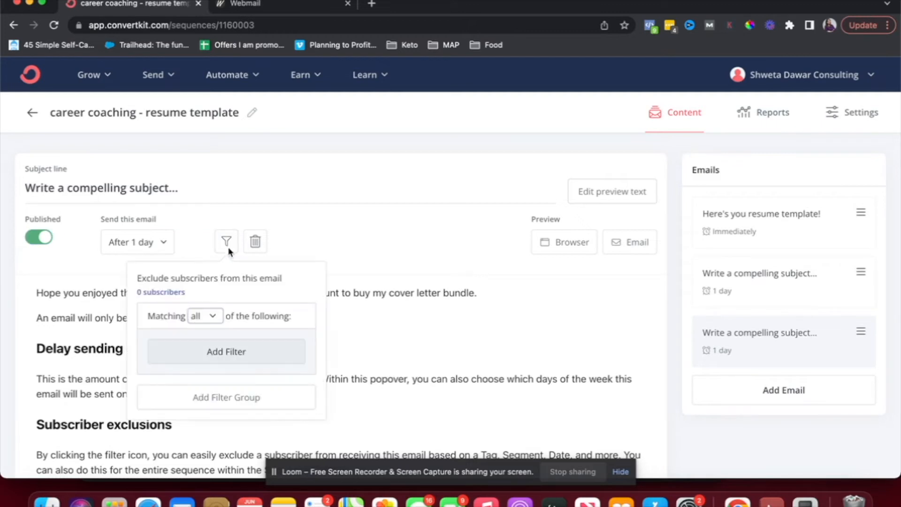
{"action": "left_click", "coordinate": [217, 355]}
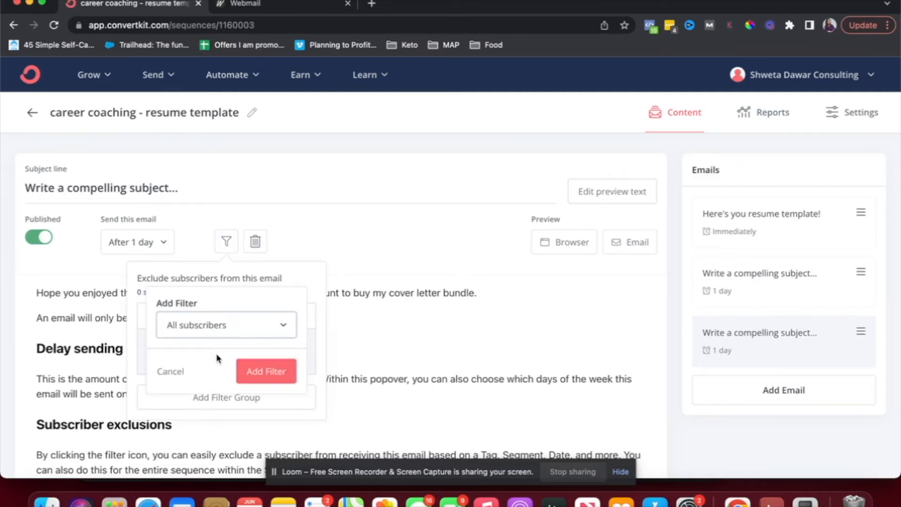
{"action": "left_click", "coordinate": [222, 328]}
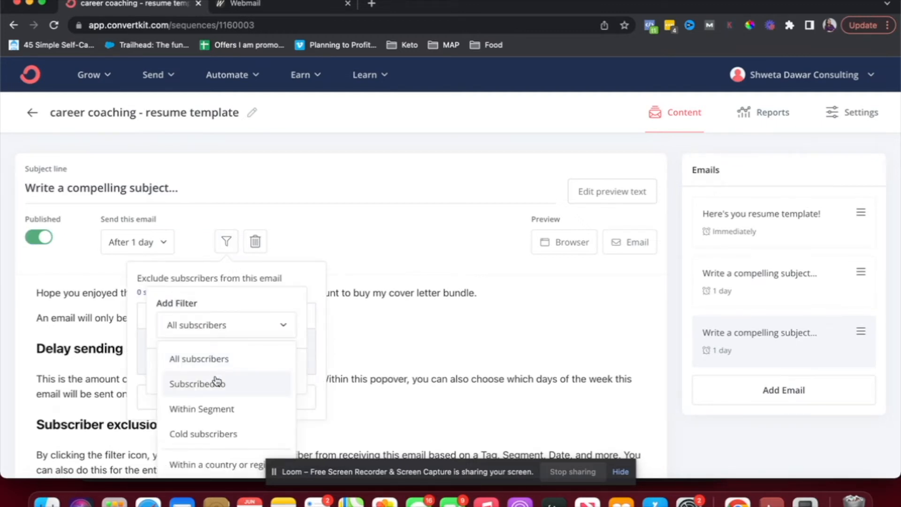
{"action": "left_click", "coordinate": [216, 383]}
{"action": "scroll", "coordinate": [217, 374], "scroll_direction": "down", "scroll_amount": 1}
{"action": "left_click", "coordinate": [212, 336]}
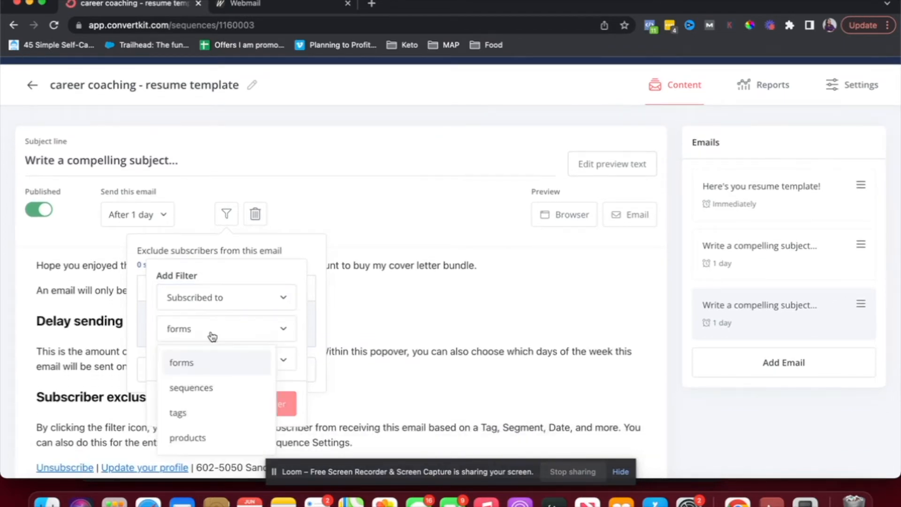
{"action": "left_click", "coordinate": [201, 405]}
{"action": "left_click", "coordinate": [209, 370]}
{"action": "left_click", "coordinate": [281, 361]}
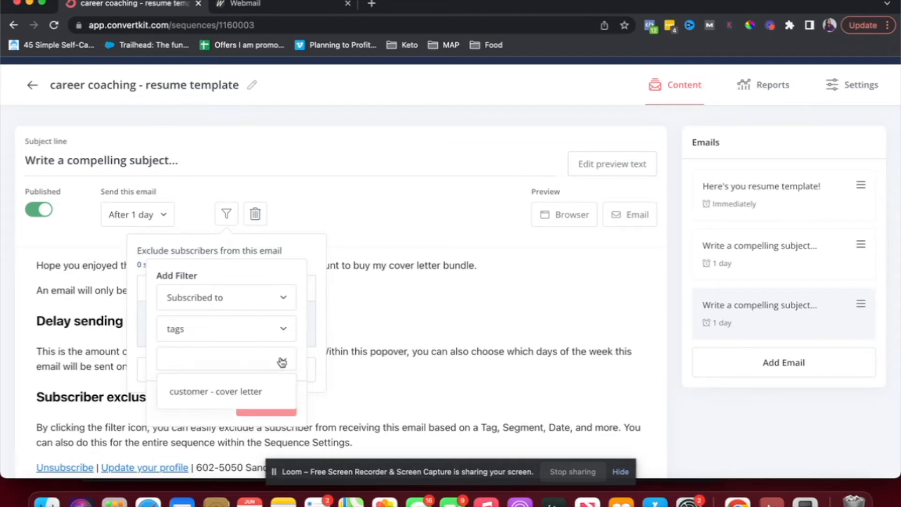
{"action": "left_click", "coordinate": [255, 388]}
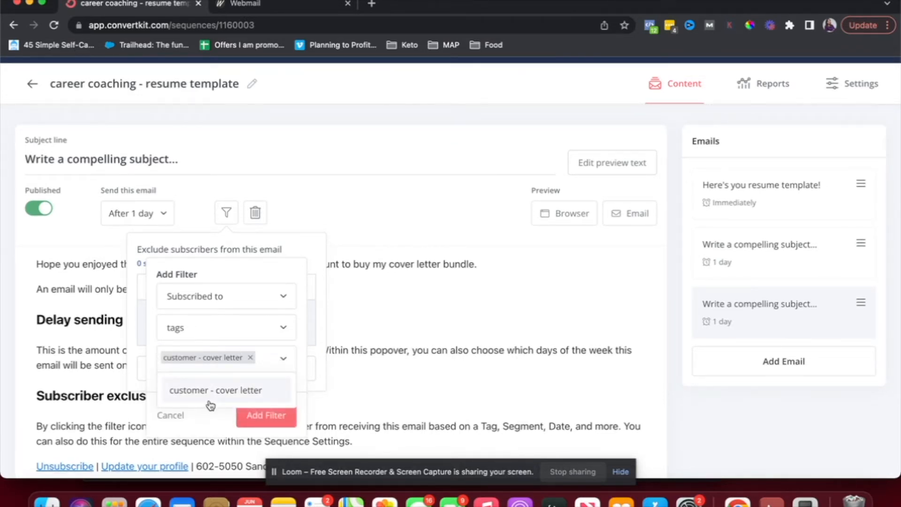
{"action": "left_click", "coordinate": [154, 384]}
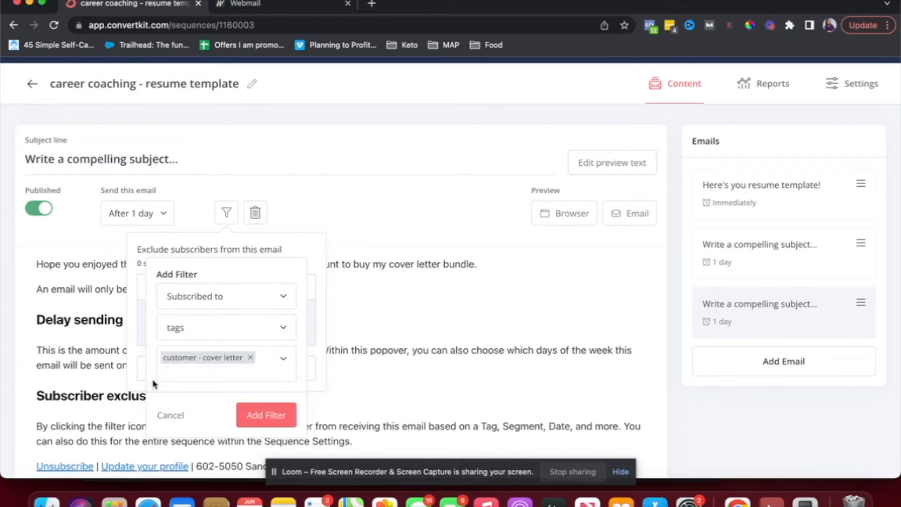
{"action": "left_click", "coordinate": [264, 415]}
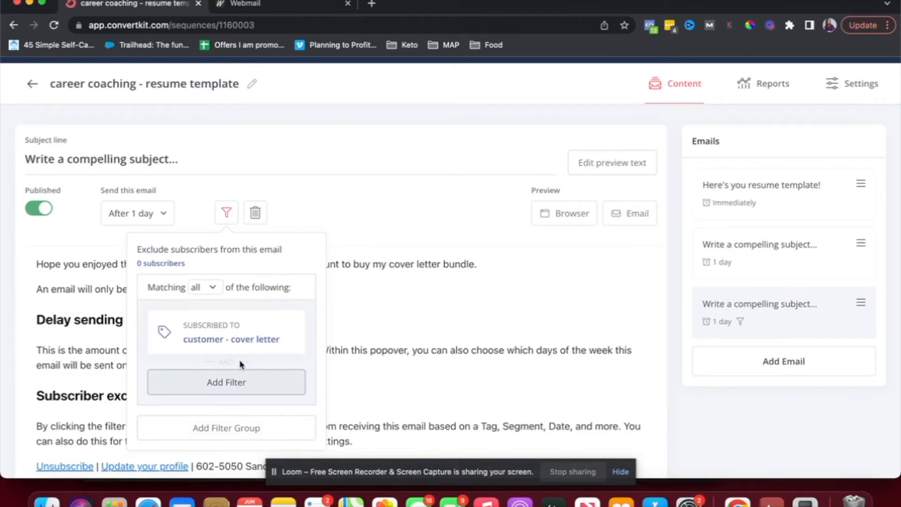
{"action": "left_click", "coordinate": [369, 222]}
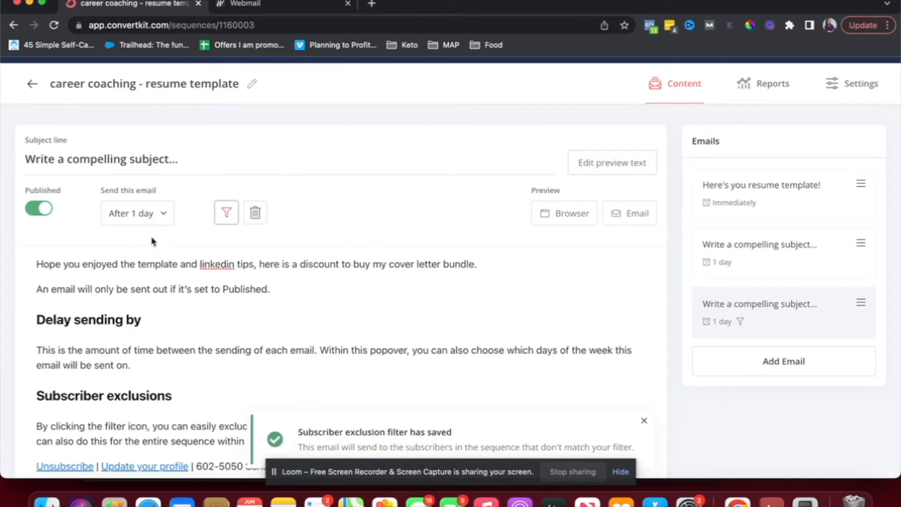
Step: Set the third email's subject line to "cover letter"
{"action": "triple_click", "coordinate": [152, 160]}
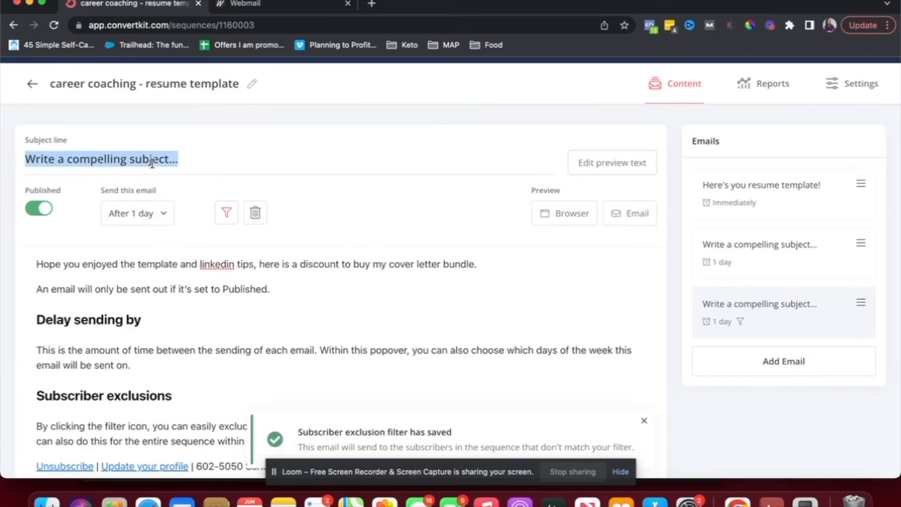
{"action": "type", "text": "cover letter"}
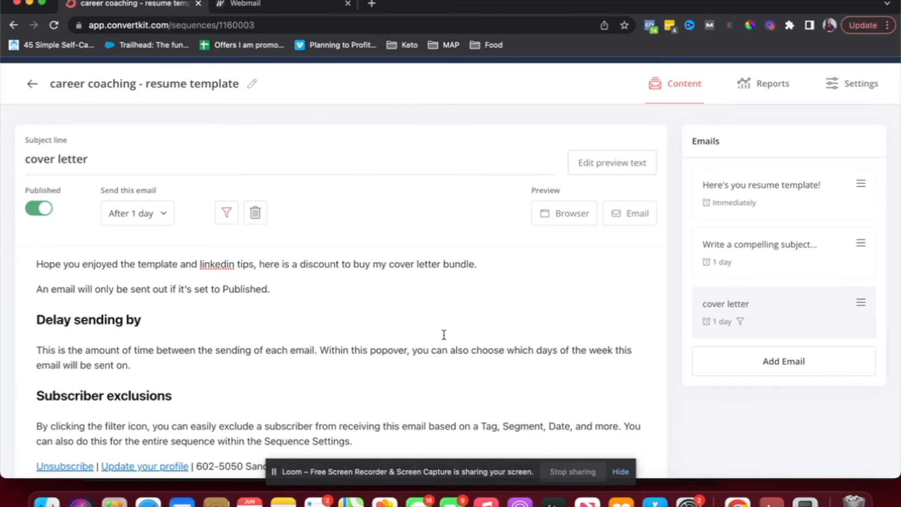
{"action": "scroll", "coordinate": [444, 334], "scroll_direction": "up", "scroll_amount": 2}
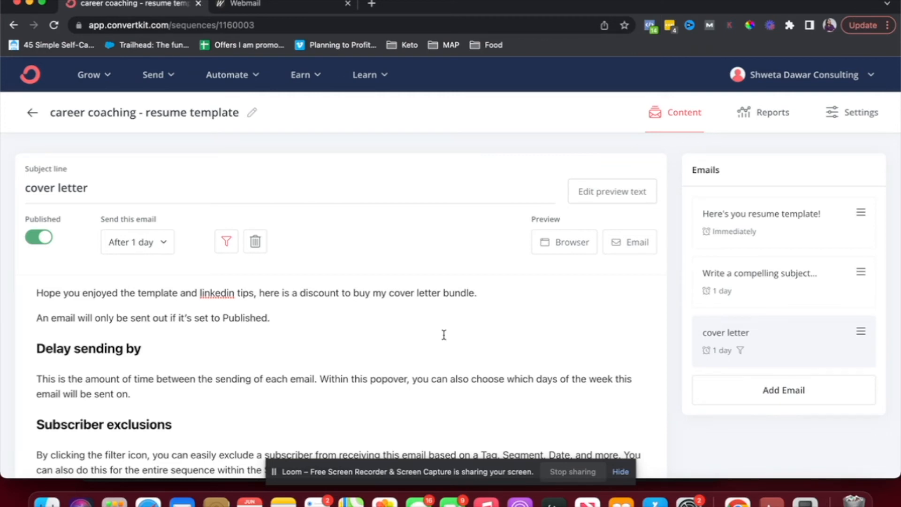
{"action": "scroll", "coordinate": [395, 280], "scroll_direction": "down", "scroll_amount": 2}
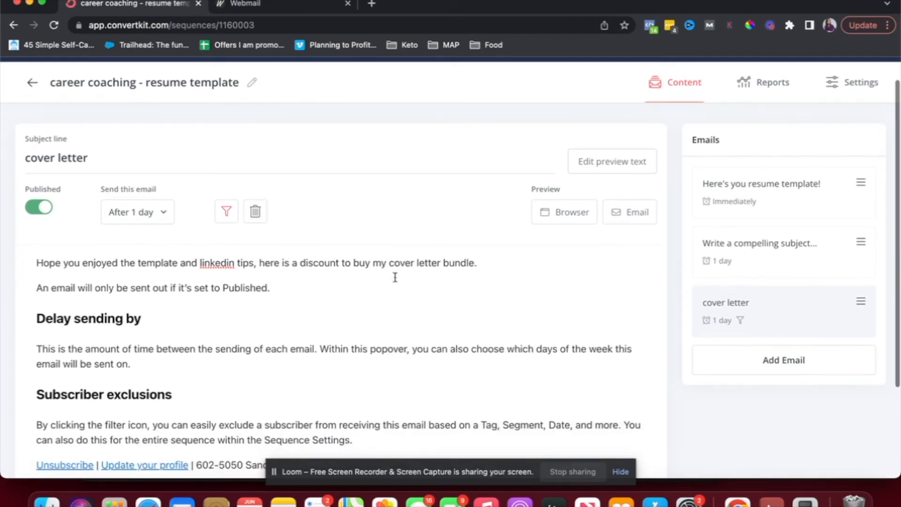
{"action": "scroll", "coordinate": [395, 278], "scroll_direction": "up", "scroll_amount": 2}
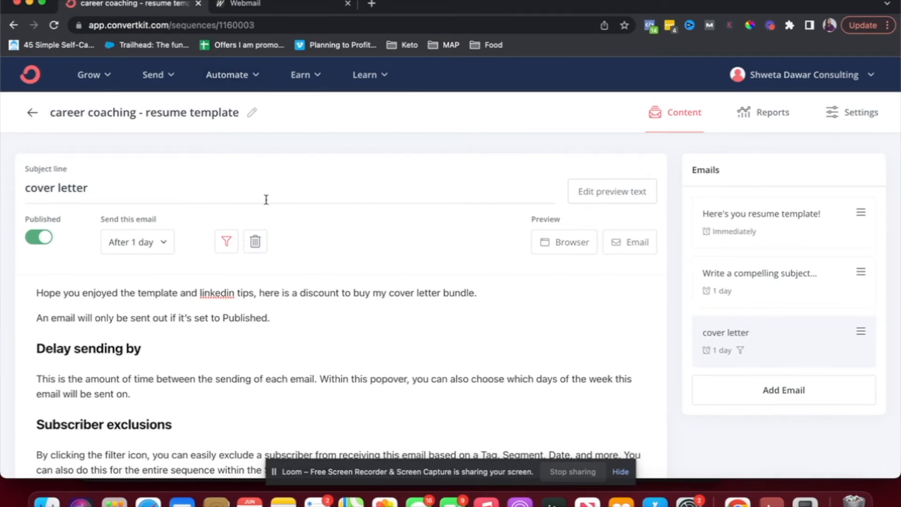
Step: Create a new empty visual automation from scratch
{"action": "left_click", "coordinate": [230, 77]}
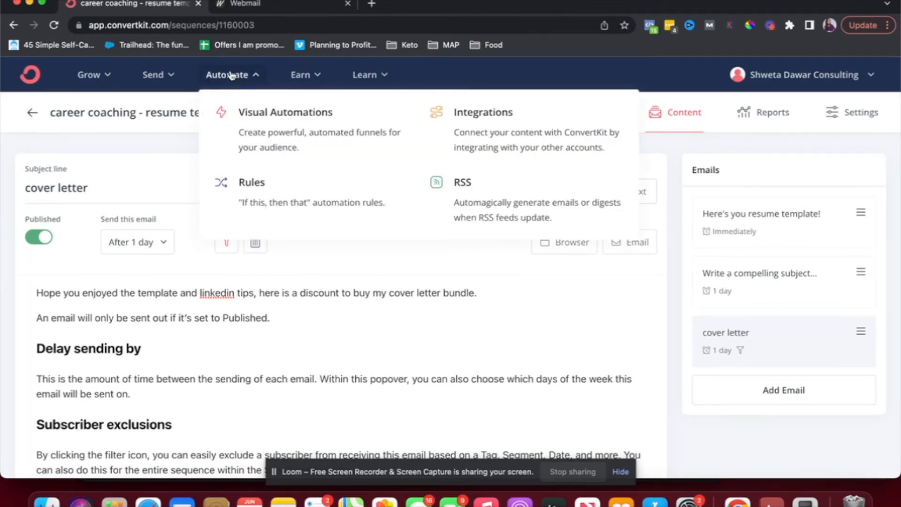
{"action": "left_click", "coordinate": [277, 137]}
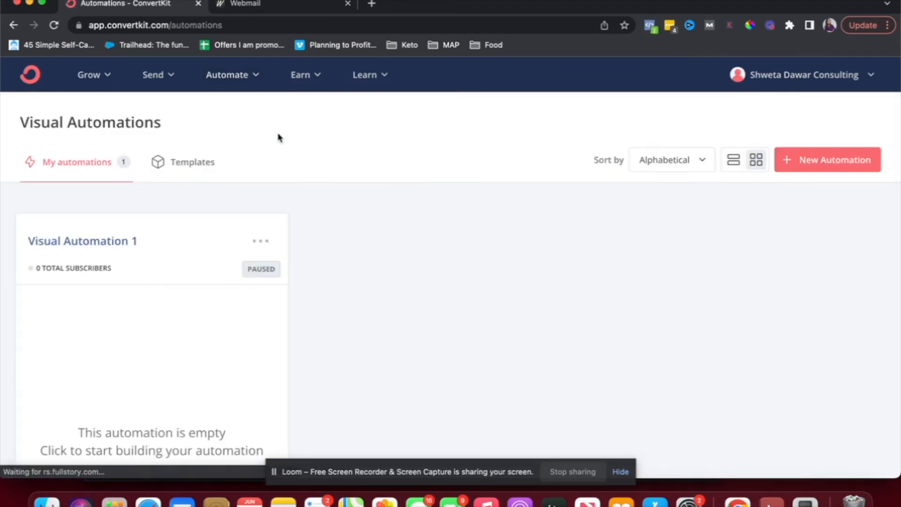
{"action": "left_click", "coordinate": [822, 170]}
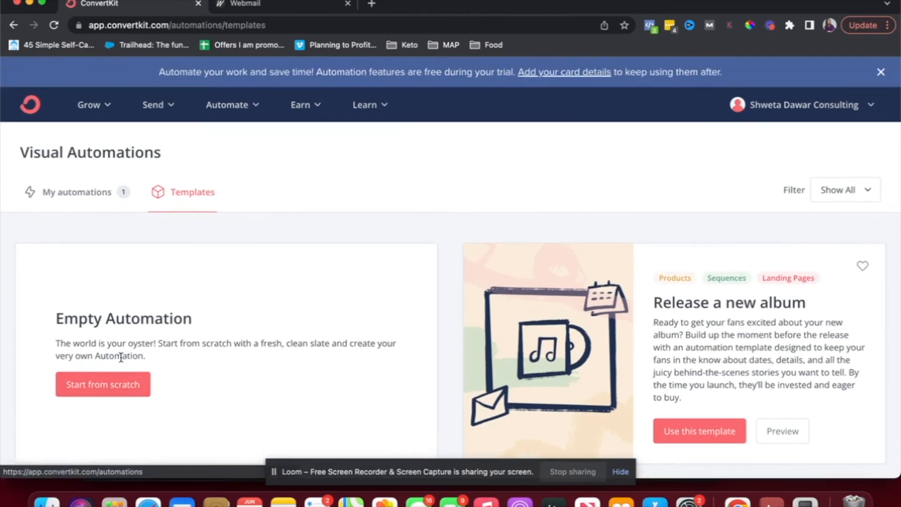
{"action": "left_click", "coordinate": [119, 393]}
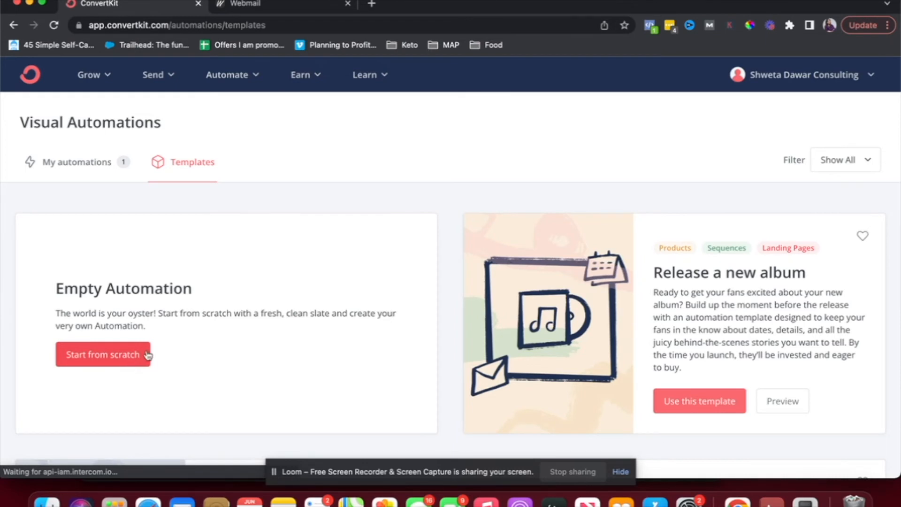
{"action": "left_click", "coordinate": [126, 367]}
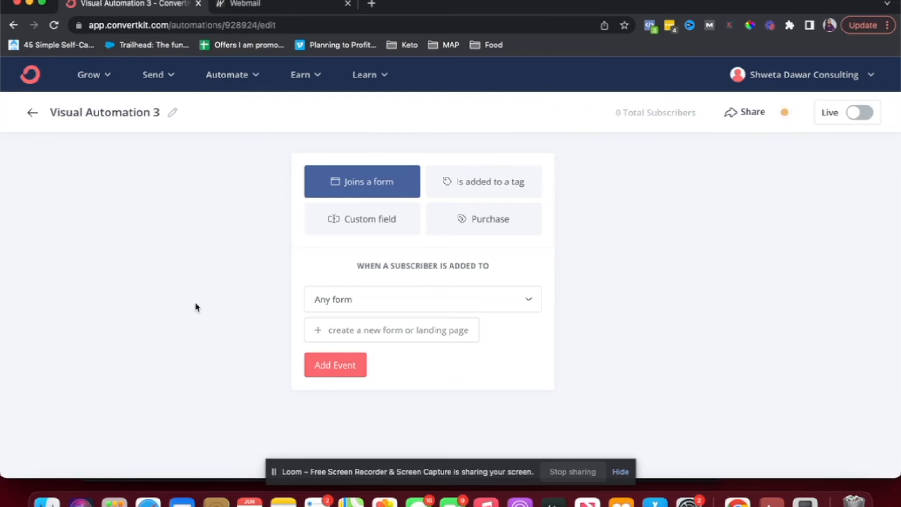
Step: Set the automation to start when a subscriber joins the "Career coaching" form
{"action": "left_click", "coordinate": [359, 308]}
{"action": "left_click", "coordinate": [357, 365]}
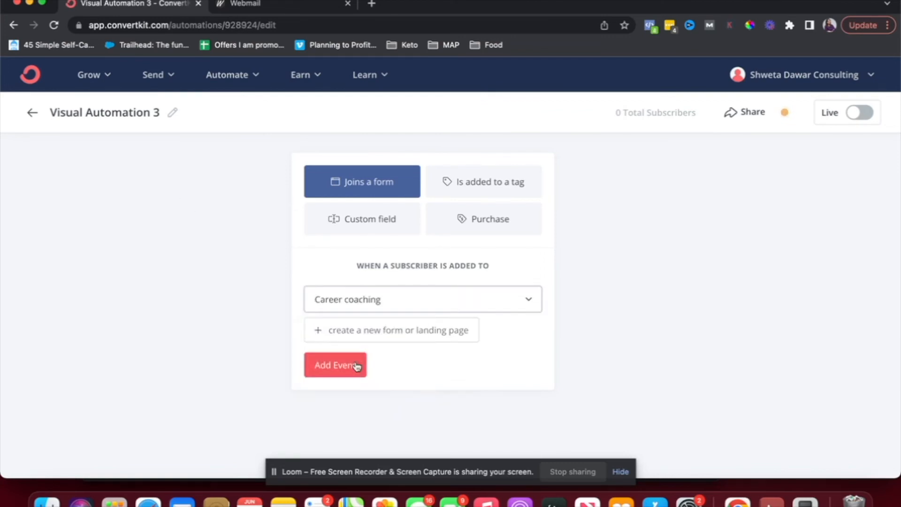
{"action": "left_click", "coordinate": [337, 365]}
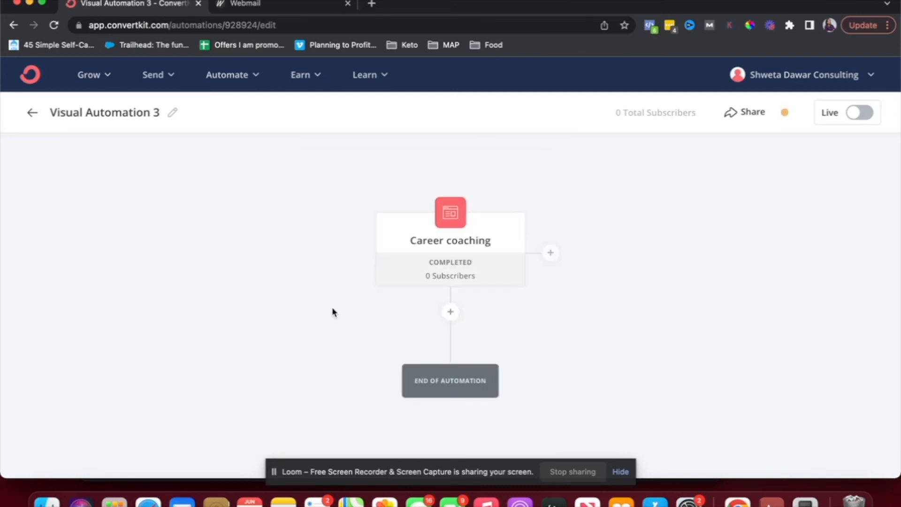
Step: Add an action below the form event that adds the subscriber to the "career coaching - resume template" email sequence
{"action": "scroll", "coordinate": [332, 311], "scroll_direction": "down", "scroll_amount": 2}
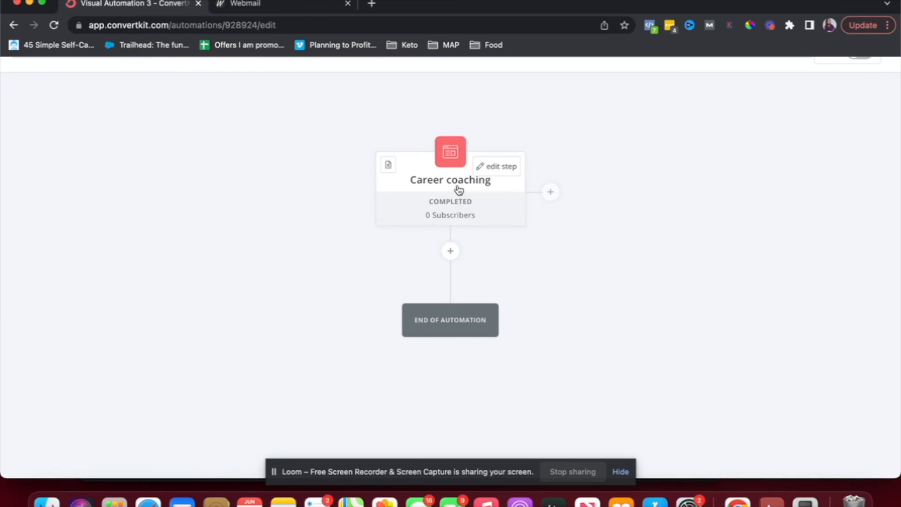
{"action": "left_click", "coordinate": [451, 251]}
{"action": "scroll", "coordinate": [382, 285], "scroll_direction": "down", "scroll_amount": 3}
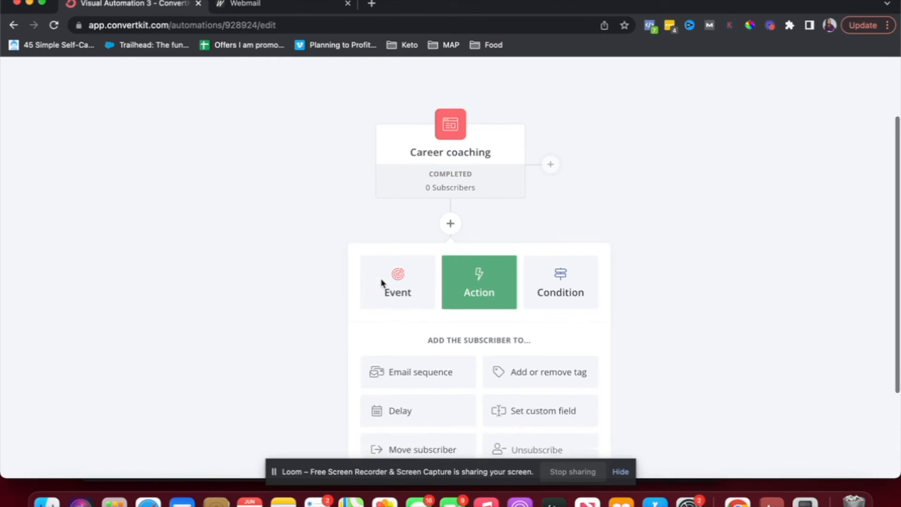
{"action": "left_click", "coordinate": [409, 338]}
{"action": "left_click", "coordinate": [409, 341]}
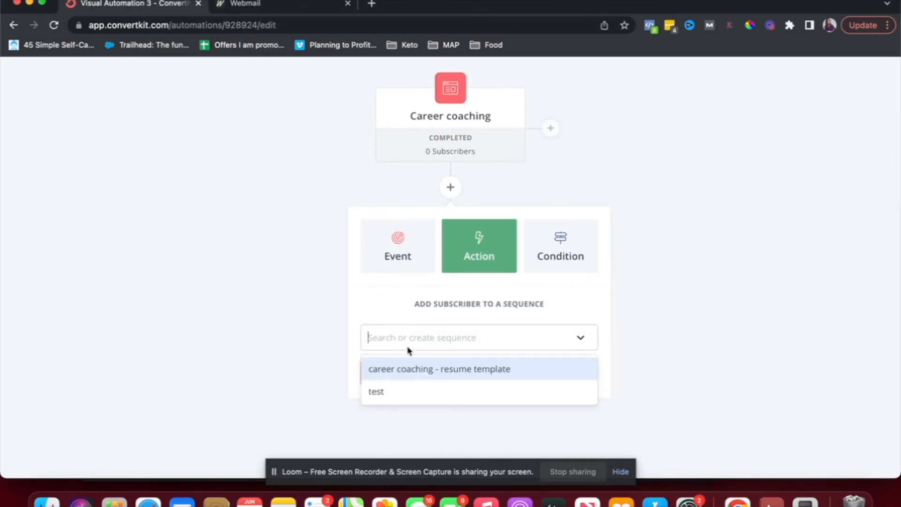
{"action": "left_click", "coordinate": [410, 369]}
{"action": "left_click", "coordinate": [397, 372]}
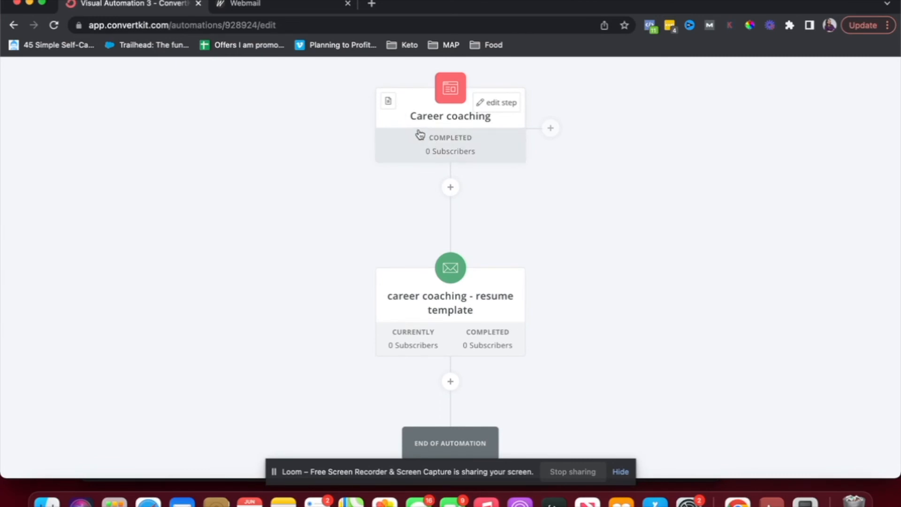
Step: Add an action after the email sequence that gives the subscriber a new tag named "added to sequence"
{"action": "scroll", "coordinate": [468, 318], "scroll_direction": "down", "scroll_amount": 4}
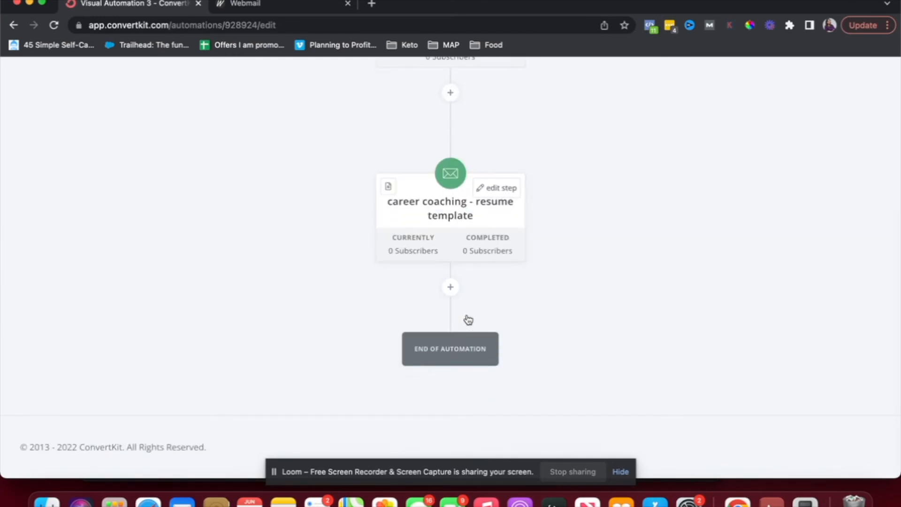
{"action": "scroll", "coordinate": [445, 302], "scroll_direction": "up", "scroll_amount": 3}
{"action": "scroll", "coordinate": [444, 303], "scroll_direction": "down", "scroll_amount": 1}
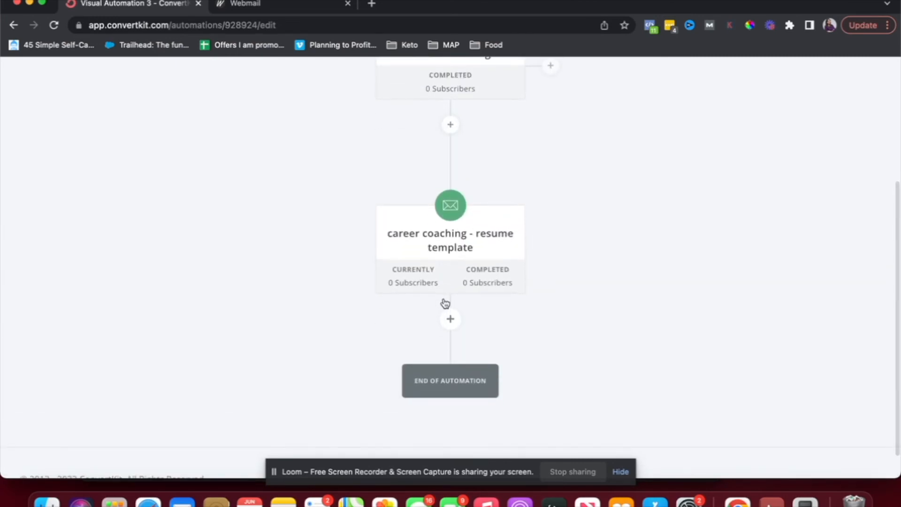
{"action": "left_click", "coordinate": [450, 319]}
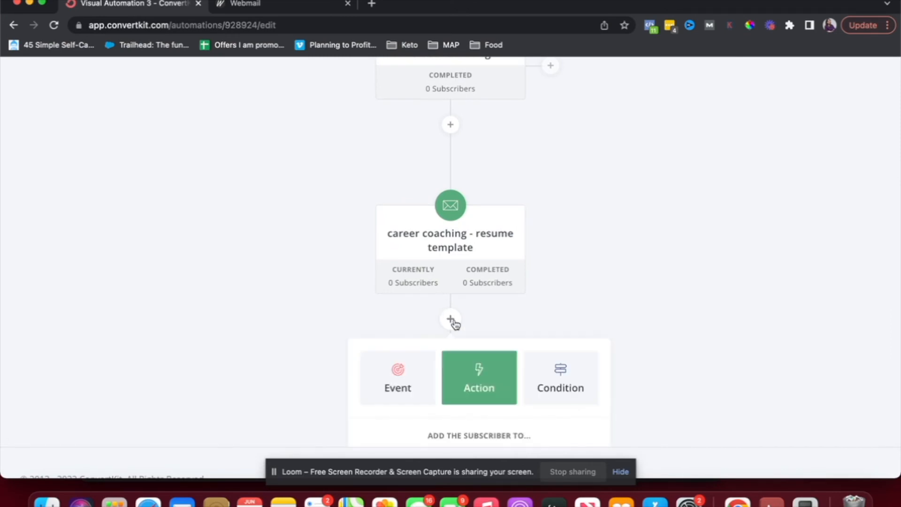
{"action": "scroll", "coordinate": [452, 321], "scroll_direction": "down", "scroll_amount": 4}
{"action": "scroll", "coordinate": [543, 316], "scroll_direction": "down", "scroll_amount": 2}
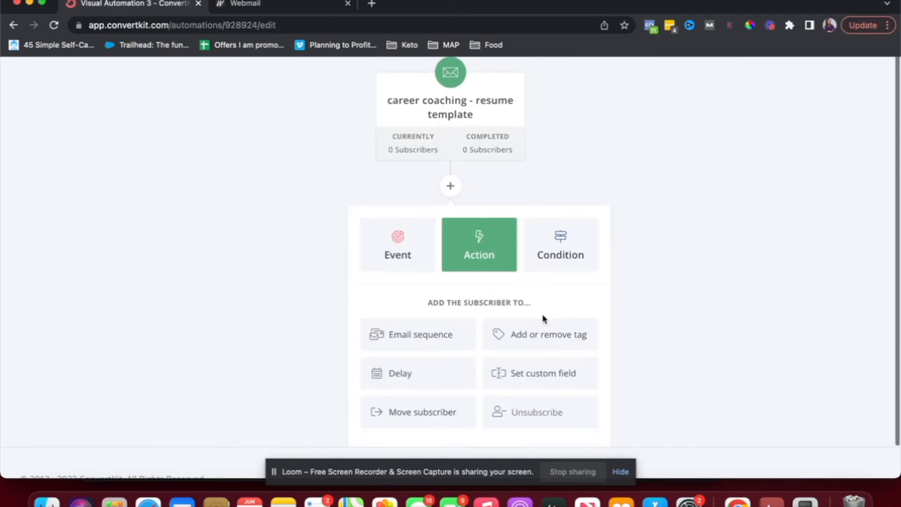
{"action": "left_click", "coordinate": [557, 341]}
{"action": "left_click", "coordinate": [506, 367]}
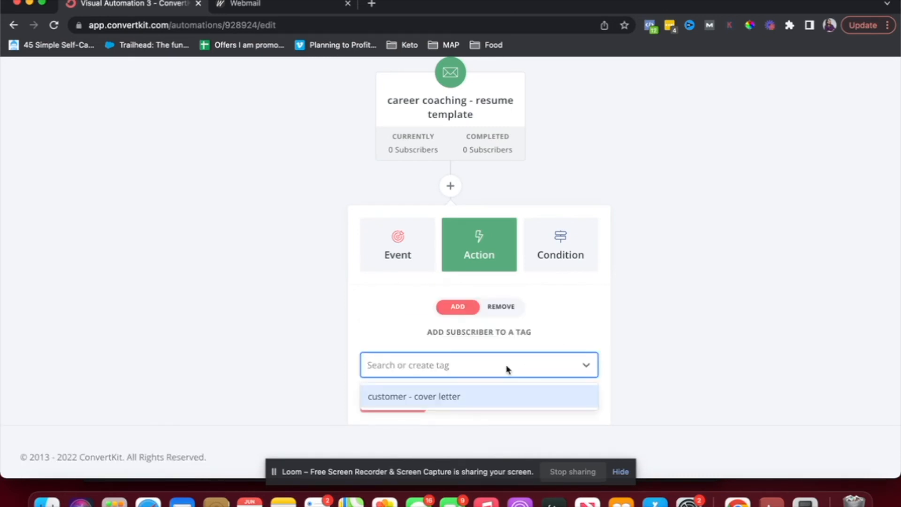
{"action": "type", "text": "added to sequence"}
{"action": "left_click", "coordinate": [464, 365]}
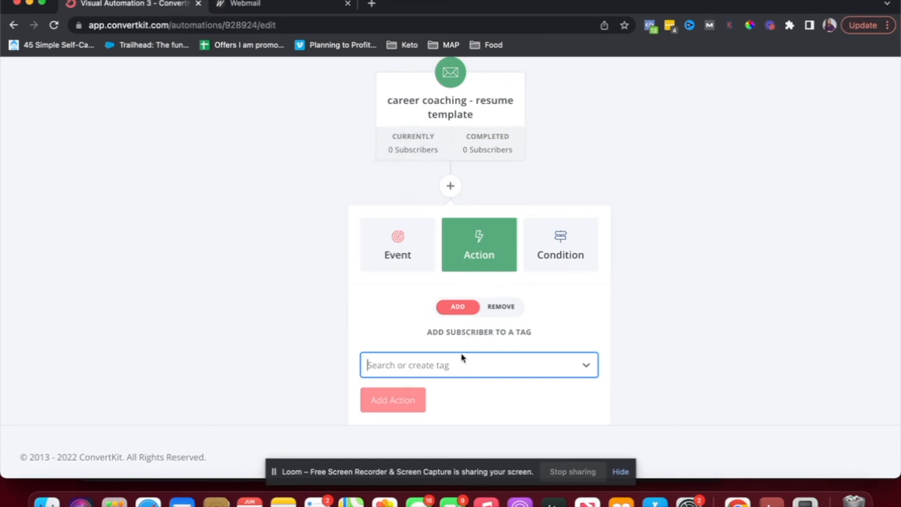
{"action": "left_click", "coordinate": [459, 368]}
{"action": "left_click", "coordinate": [460, 367]}
{"action": "type", "text": "adde"}
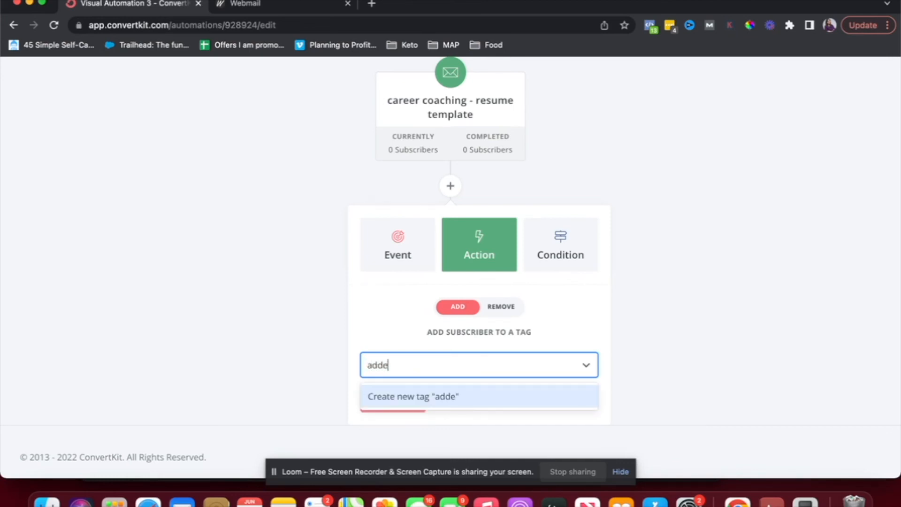
{"action": "type", "text": "d to sequence"}
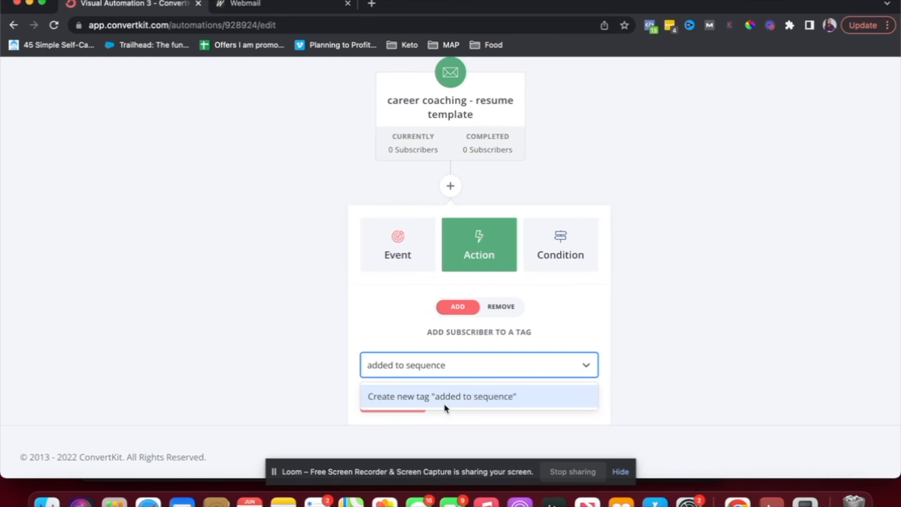
{"action": "left_click", "coordinate": [396, 402]}
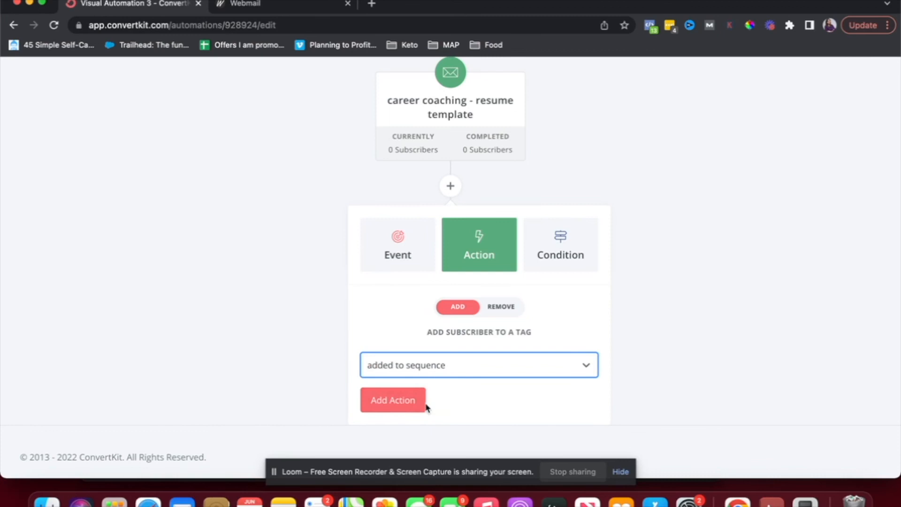
{"action": "left_click", "coordinate": [412, 406]}
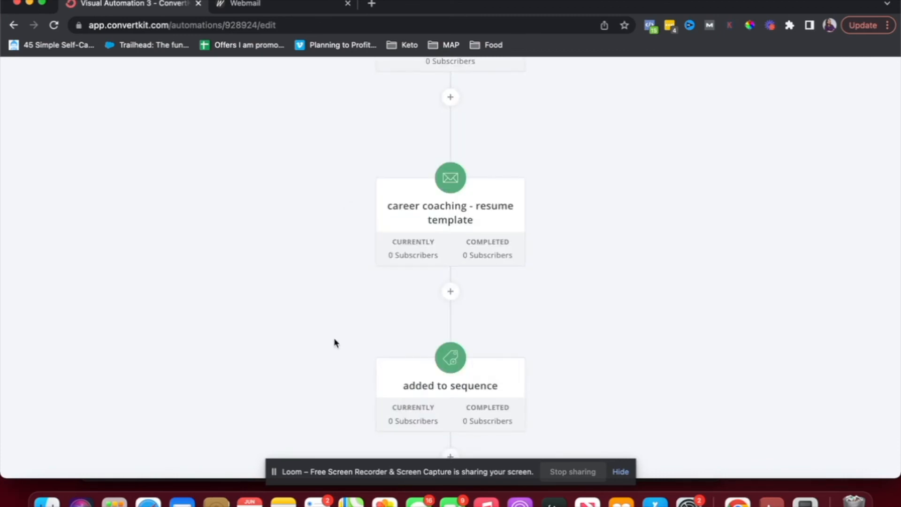
Step: Add a yes/no condition after the "added to sequence" tag that checks whether the subscriber has the "customer - cover letter" tag
{"action": "scroll", "coordinate": [334, 339], "scroll_direction": "down", "scroll_amount": 2}
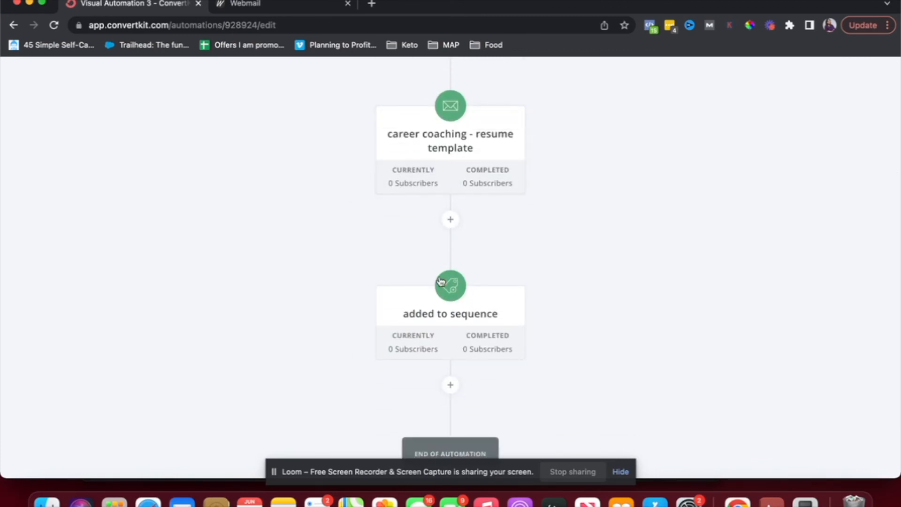
{"action": "scroll", "coordinate": [454, 322], "scroll_direction": "down", "scroll_amount": 2}
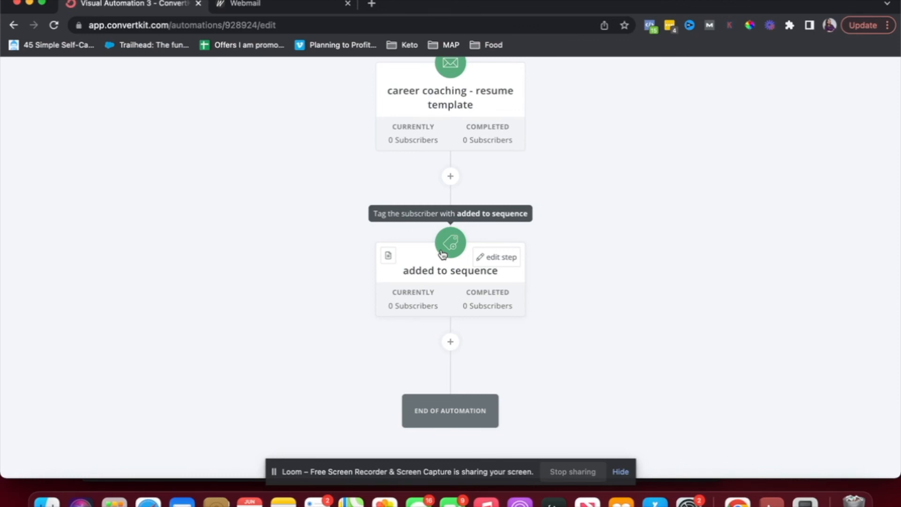
{"action": "left_click", "coordinate": [450, 341]}
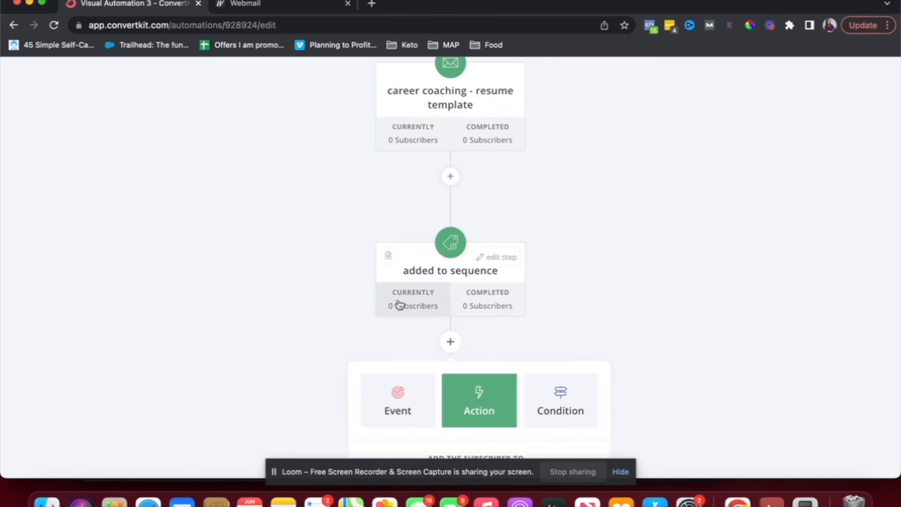
{"action": "scroll", "coordinate": [398, 305], "scroll_direction": "down", "scroll_amount": 3}
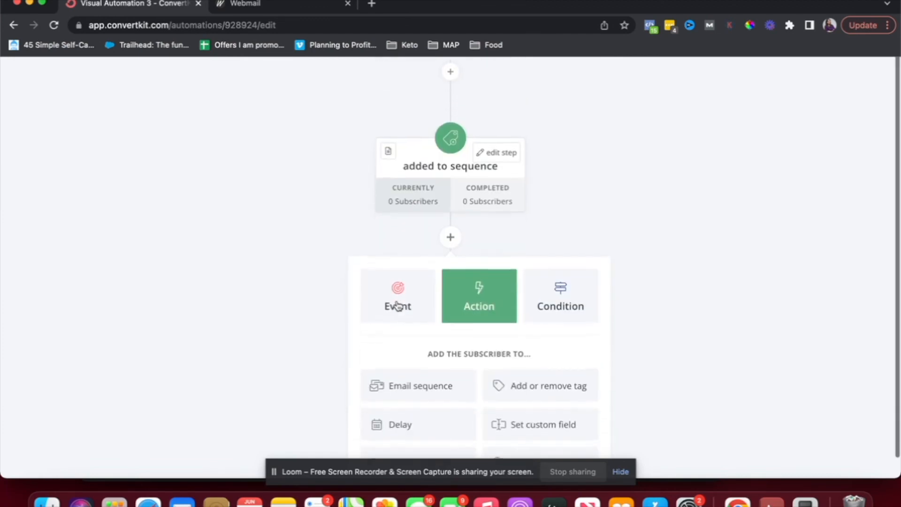
{"action": "left_click", "coordinate": [583, 282]}
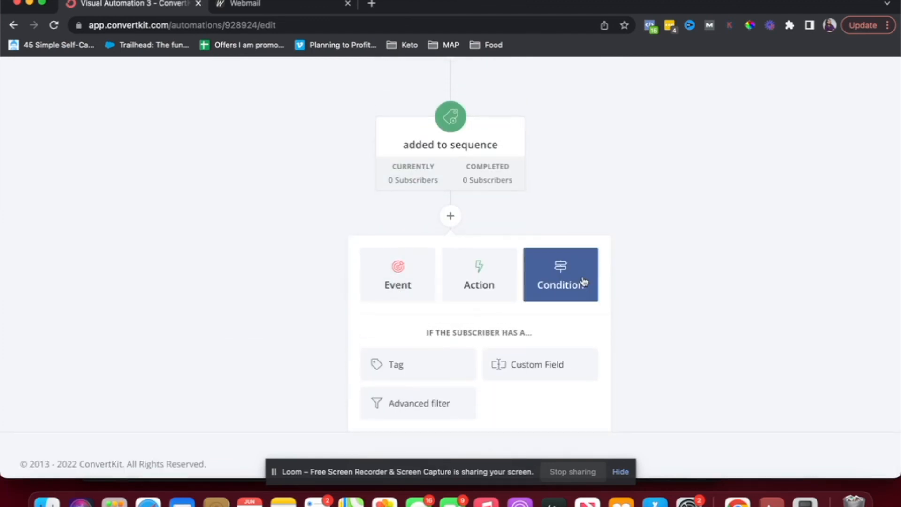
{"action": "left_click", "coordinate": [405, 370]}
{"action": "scroll", "coordinate": [404, 370], "scroll_direction": "down", "scroll_amount": 1}
{"action": "left_click", "coordinate": [407, 372]}
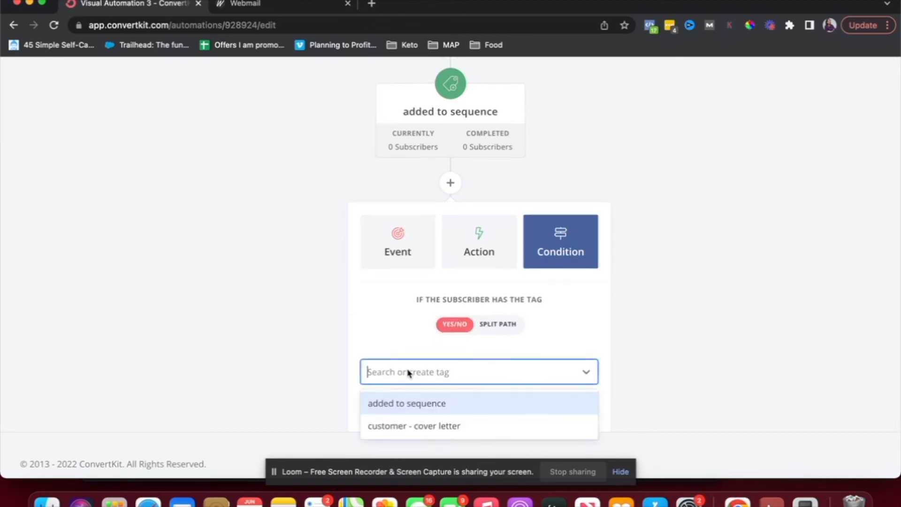
{"action": "left_click", "coordinate": [414, 426]}
{"action": "left_click", "coordinate": [413, 411]}
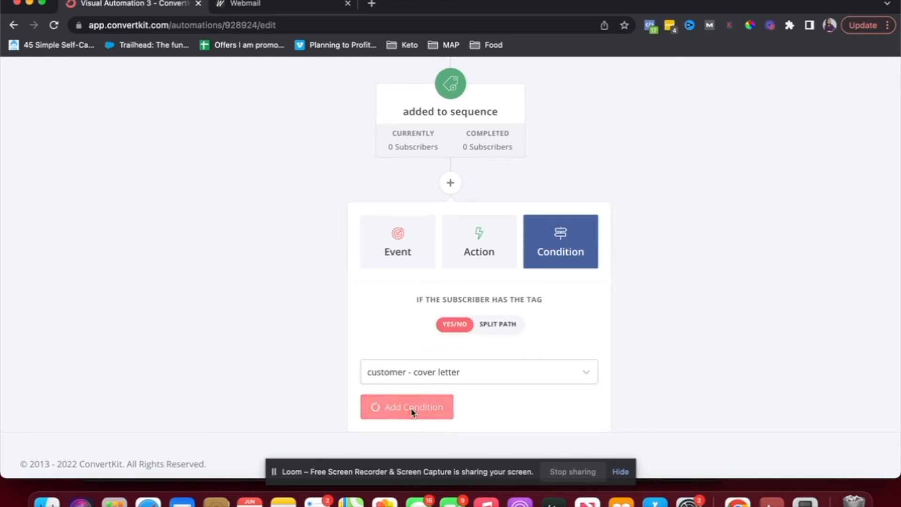
Step: Examine the step options for the condition's Yes branch, including the custom field action and the product purchase event, without adding one
{"action": "scroll", "coordinate": [388, 364], "scroll_direction": "down", "scroll_amount": 6}
{"action": "scroll", "coordinate": [364, 388], "scroll_direction": "down", "scroll_amount": 4}
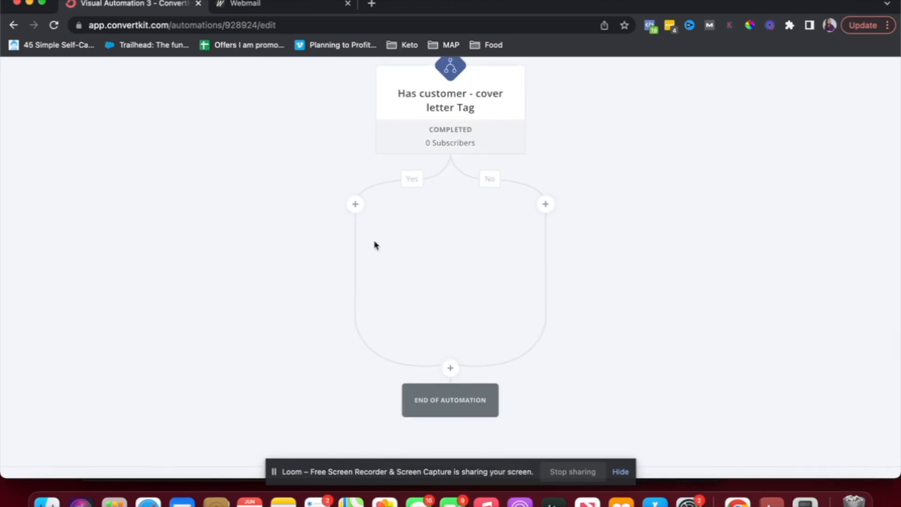
{"action": "left_click", "coordinate": [355, 204]}
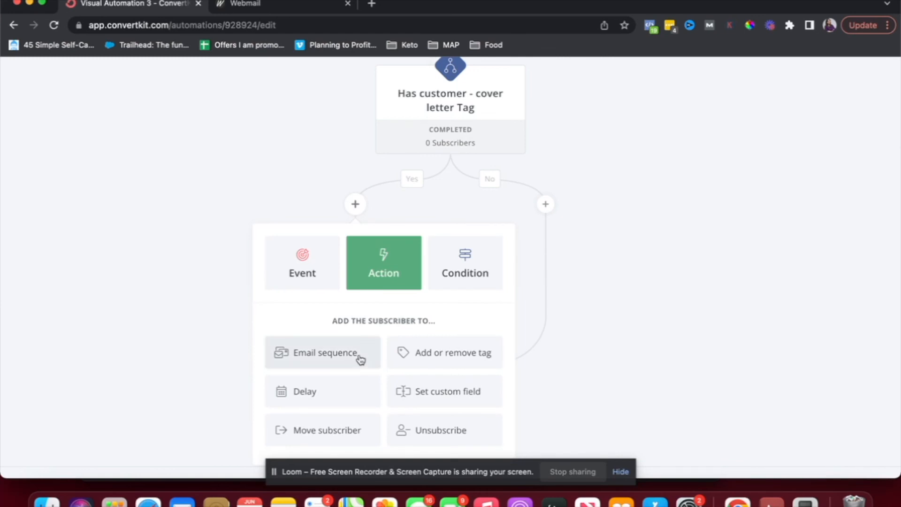
{"action": "scroll", "coordinate": [360, 360], "scroll_direction": "down", "scroll_amount": 2}
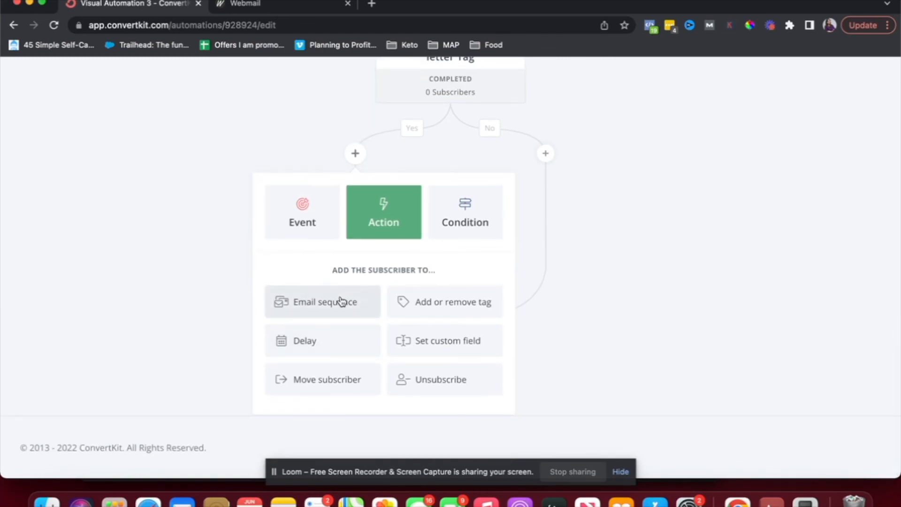
{"action": "left_click", "coordinate": [421, 342]}
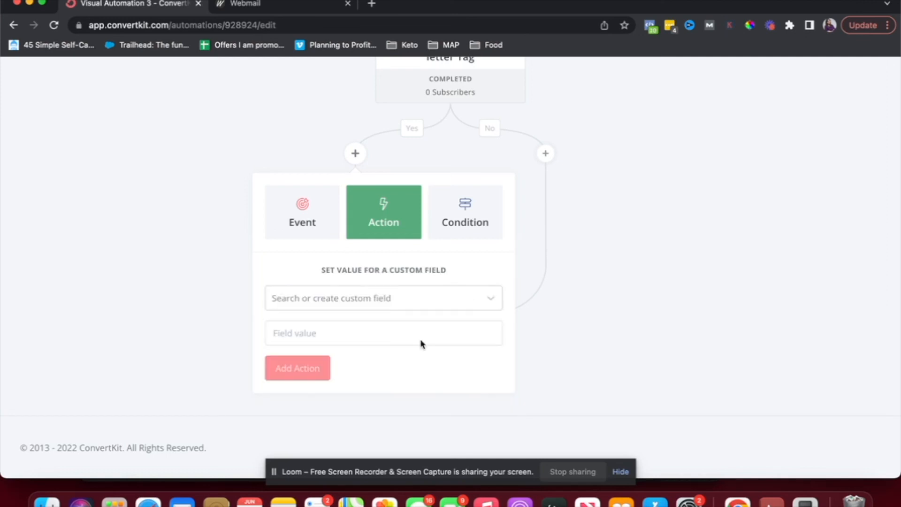
{"action": "left_click", "coordinate": [390, 304]}
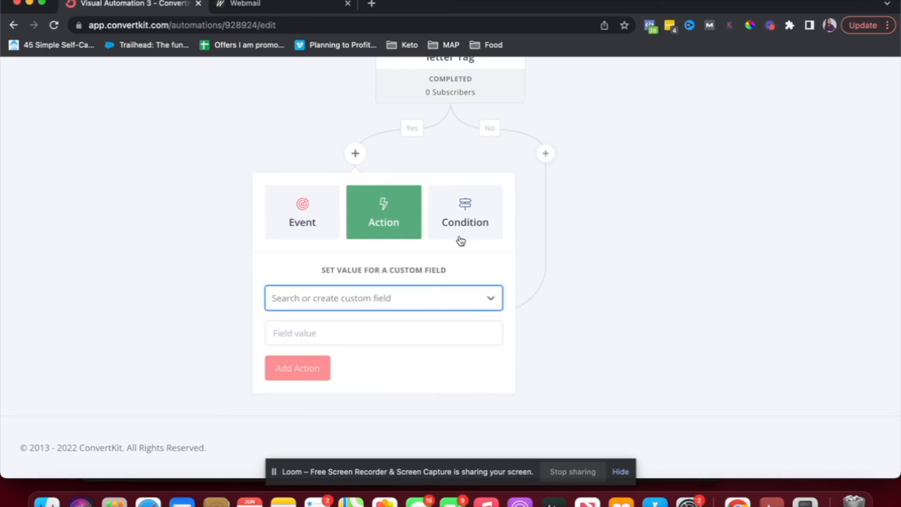
{"action": "left_click", "coordinate": [290, 223]}
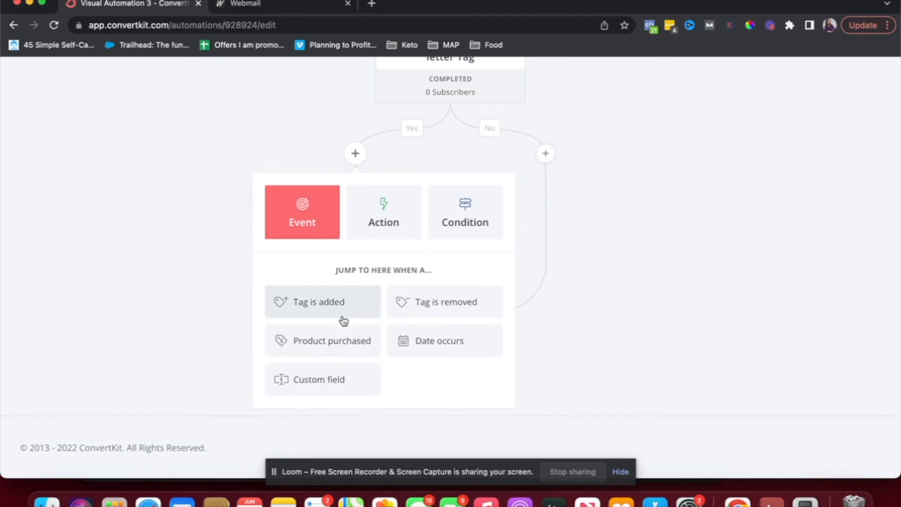
{"action": "left_click", "coordinate": [345, 341]}
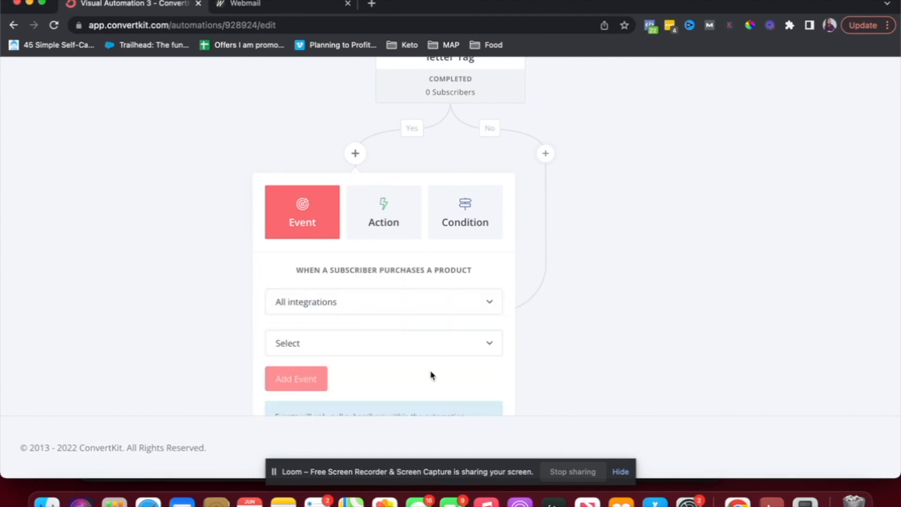
{"action": "left_click", "coordinate": [605, 338]}
Step: Review the automation flow from the "Career coaching" form event through the email sequence and tag steps
{"action": "scroll", "coordinate": [403, 251], "scroll_direction": "up", "scroll_amount": 15}
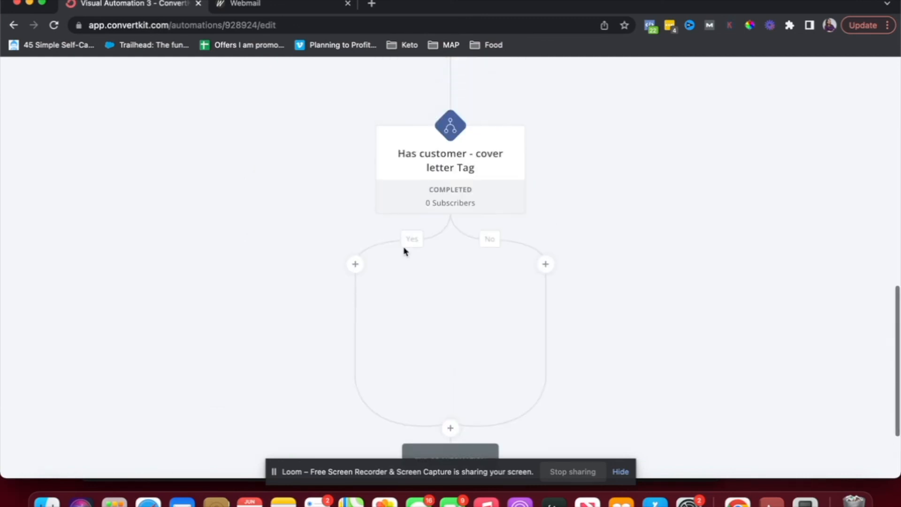
{"action": "scroll", "coordinate": [403, 251], "scroll_direction": "up", "scroll_amount": 5}
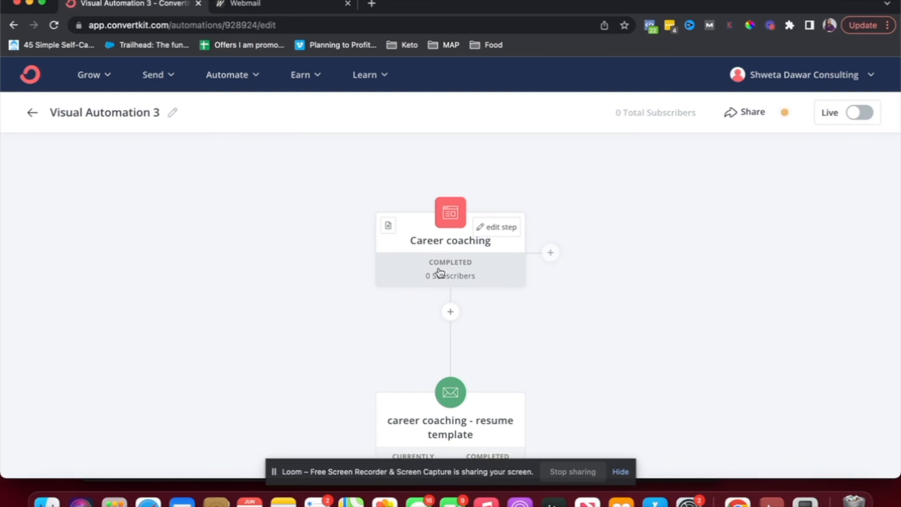
{"action": "scroll", "coordinate": [440, 261], "scroll_direction": "down", "scroll_amount": 3}
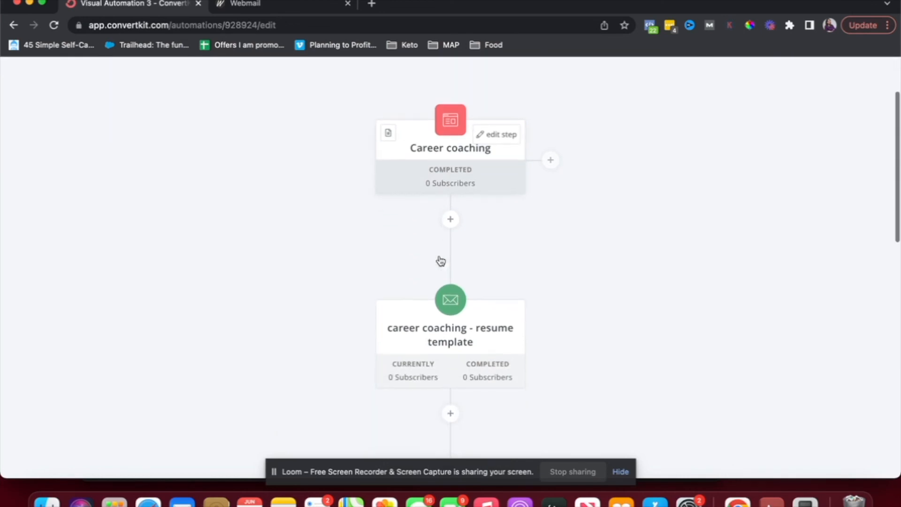
{"action": "scroll", "coordinate": [466, 343], "scroll_direction": "down", "scroll_amount": 2}
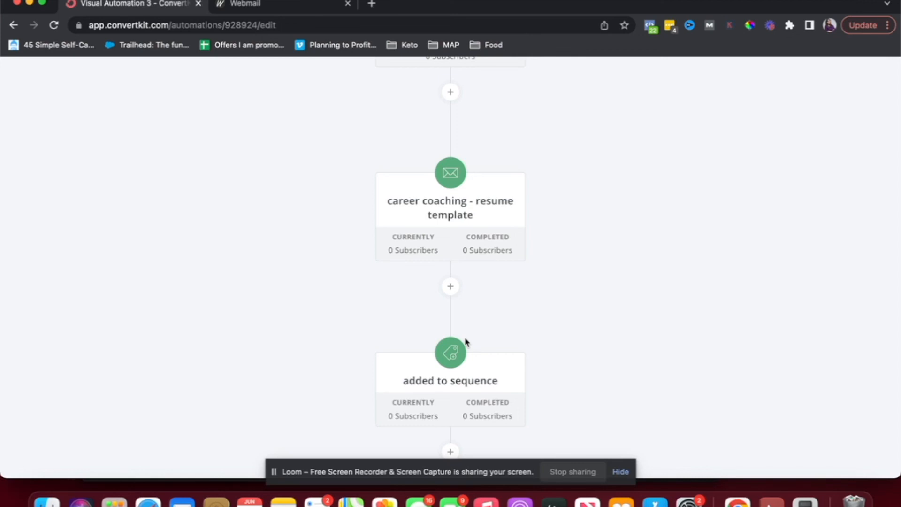
{"action": "scroll", "coordinate": [466, 343], "scroll_direction": "up", "scroll_amount": 5}
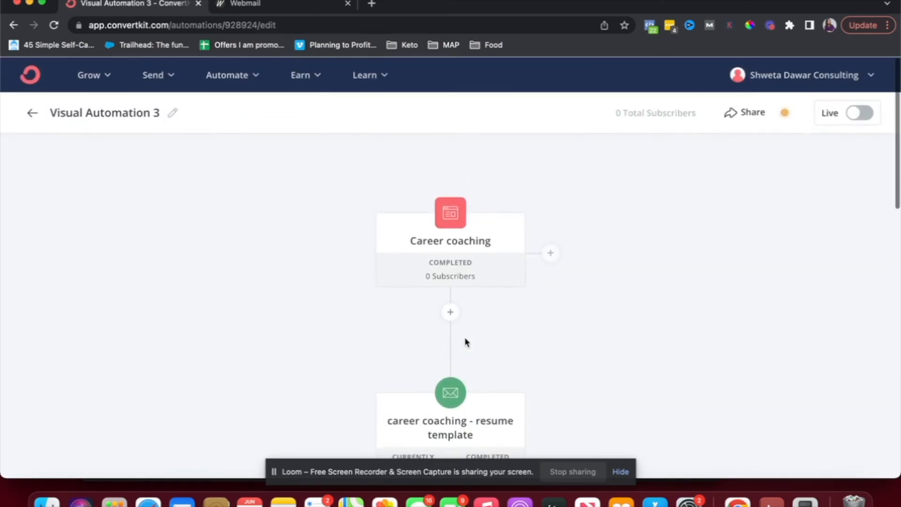